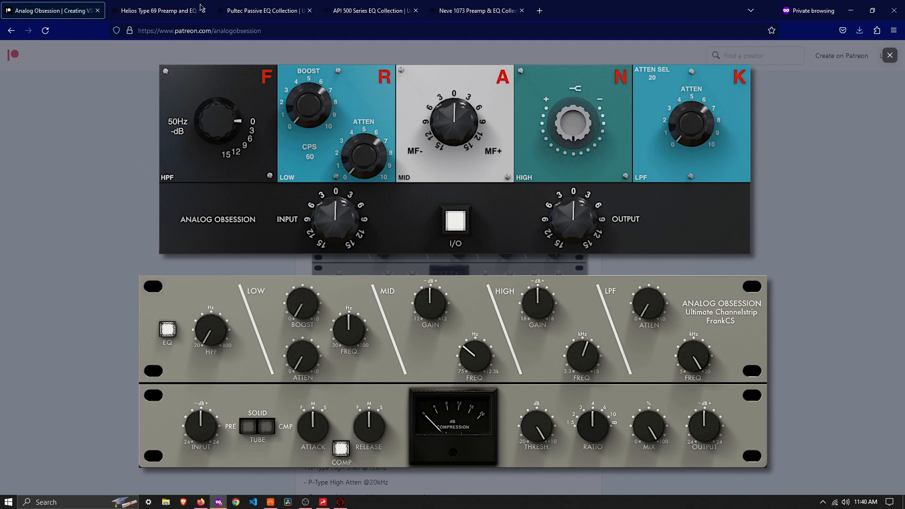
Compare the Frank plugin image on the Analog Obsession page with the Helios Type 69 and Pultec Passive EQ Collection pages.
click(201, 8)
click(52, 11)
click(259, 18)
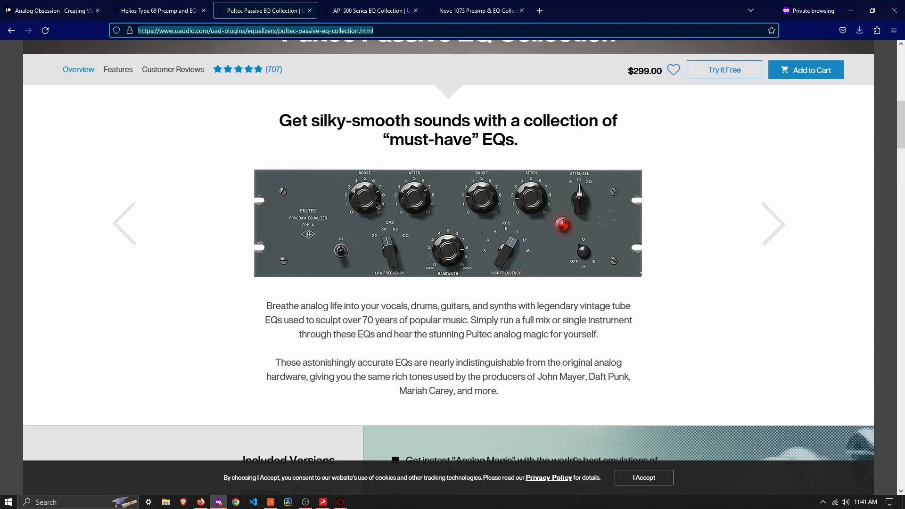
click(4, 4)
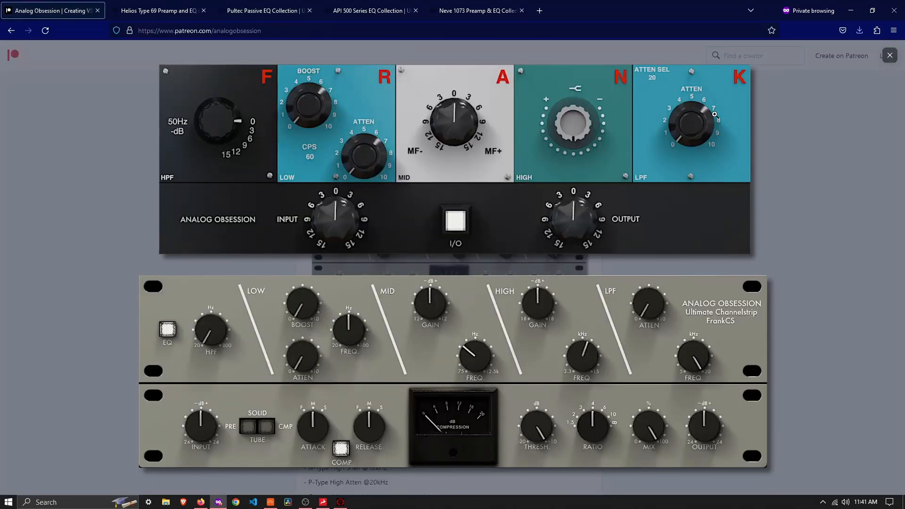
click(264, 11)
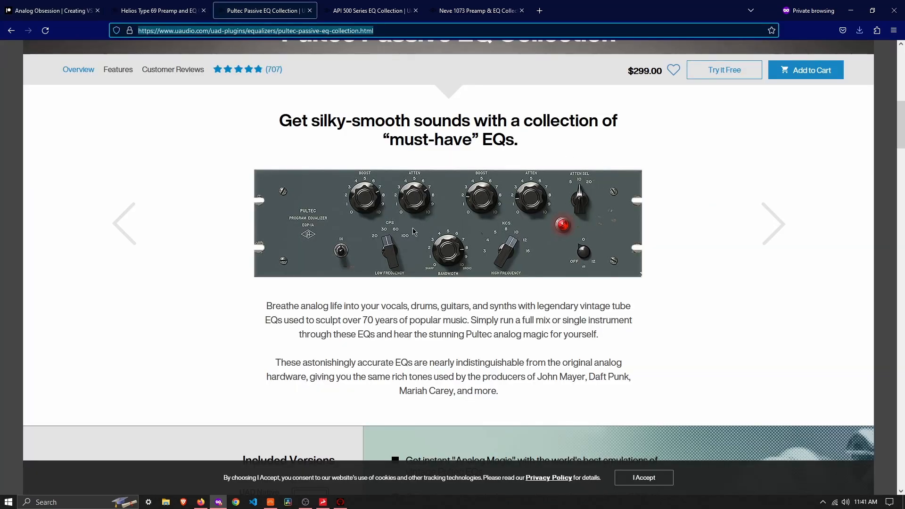
click(52, 11)
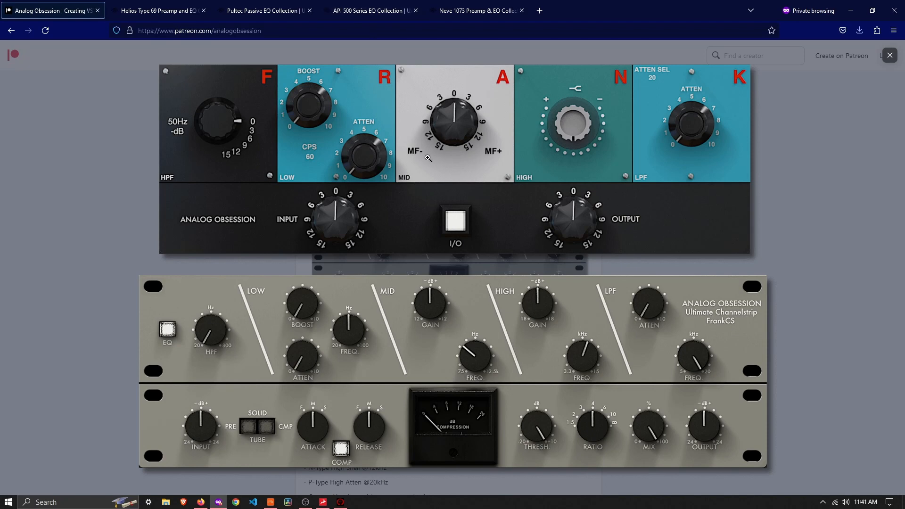
Compare the Frank plugin image with the API 500 Series and Neve 1073 pages, and revisit the other reference EQ pages.
click(361, 5)
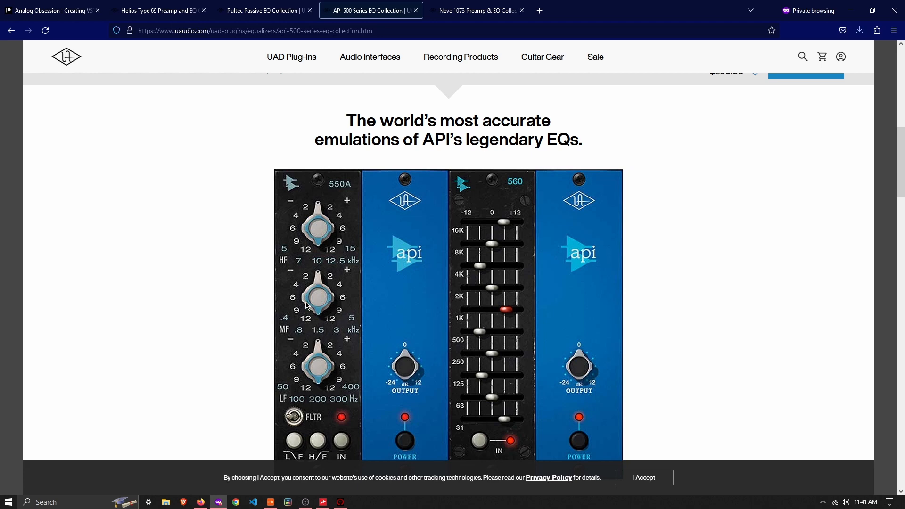
click(37, 3)
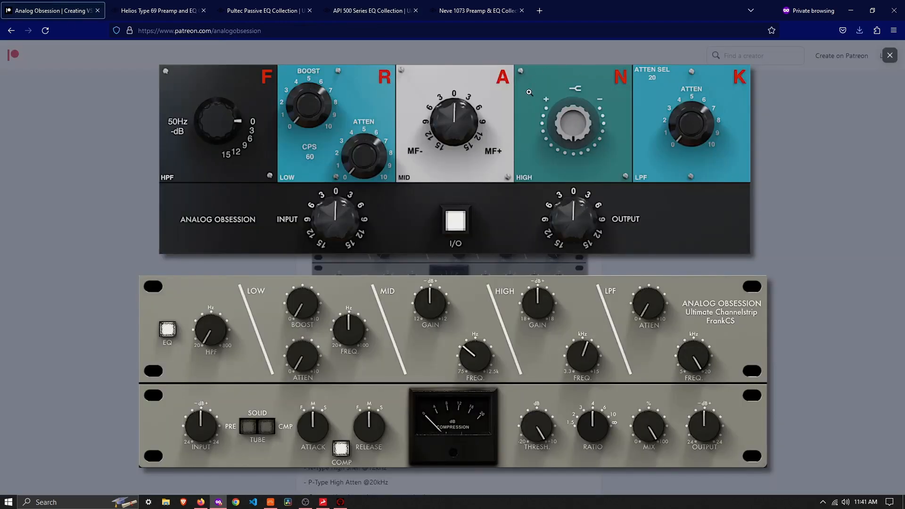
click(455, 11)
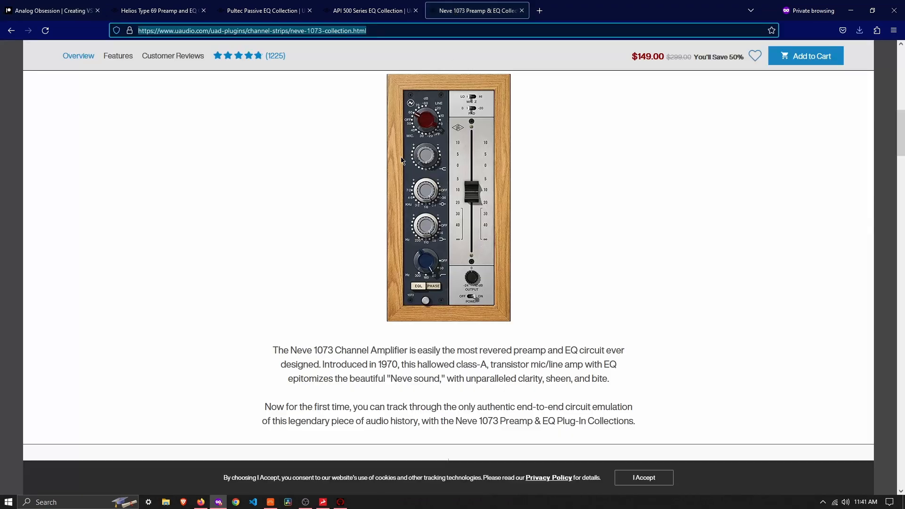
click(449, 159)
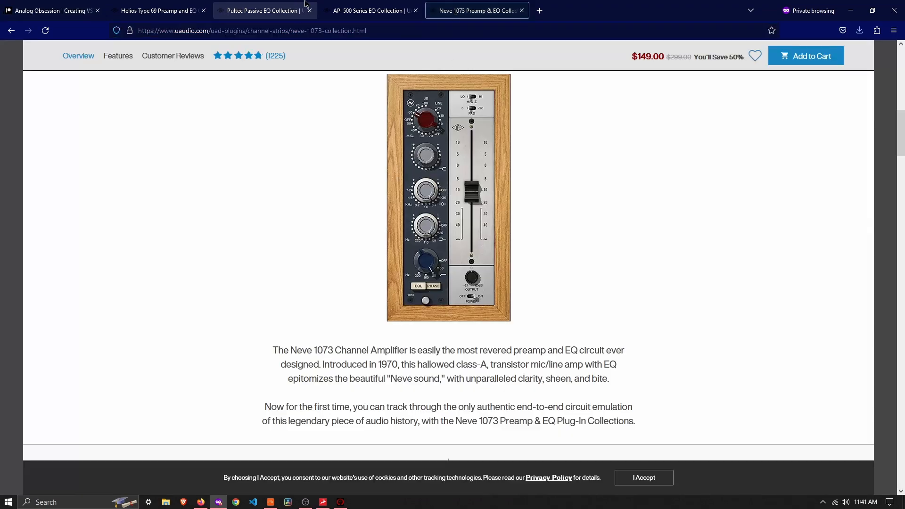
click(358, 10)
click(278, 10)
click(113, 5)
click(95, 10)
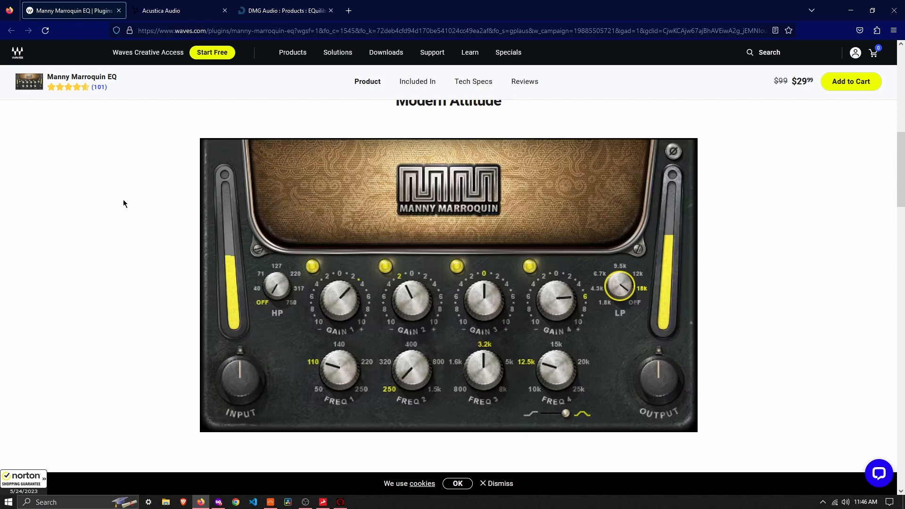
Examine the Manny Marroquin EQ interface and its six-EQ description, and view the Acustica Pensado EQ 2 product page.
scroll(194, 233, up, 2)
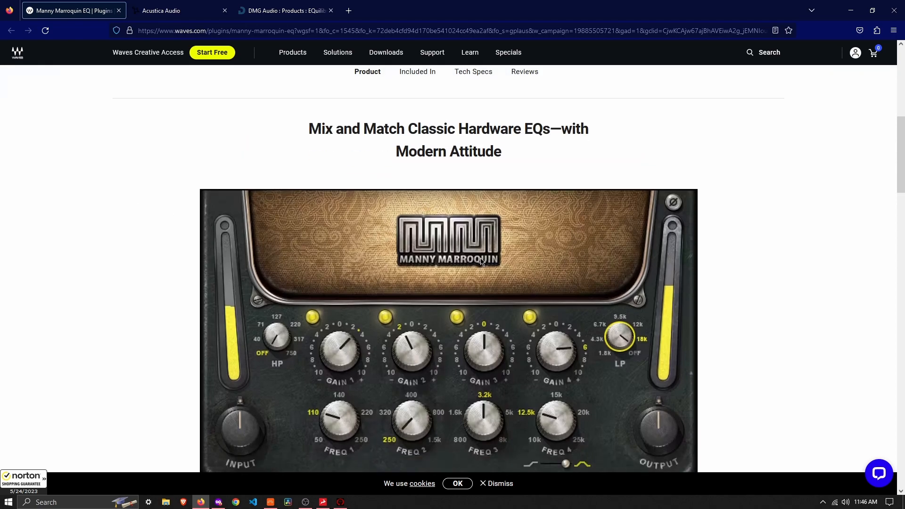
scroll(480, 262, down, 4)
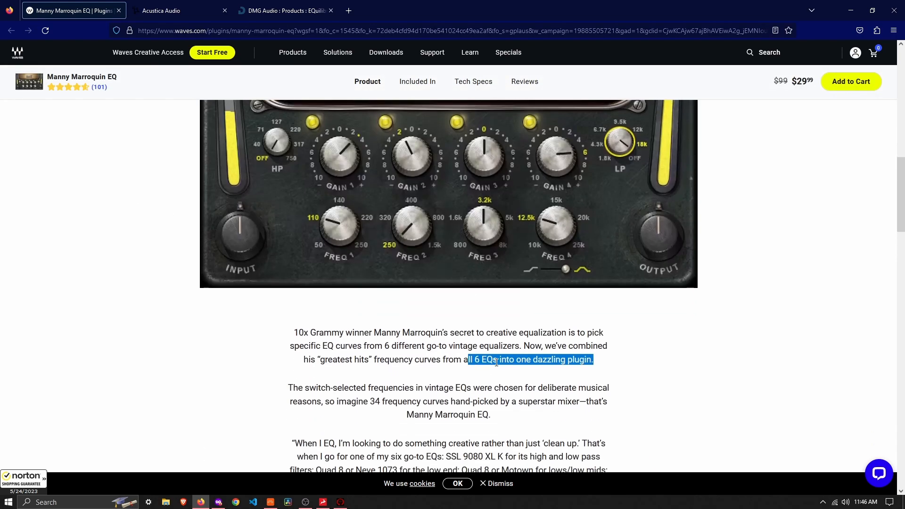
click(488, 360)
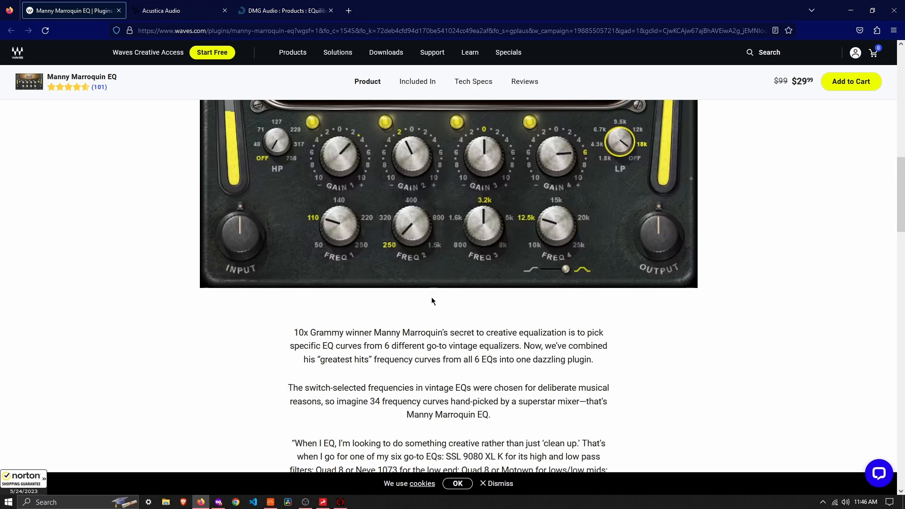
scroll(496, 213, up, 3)
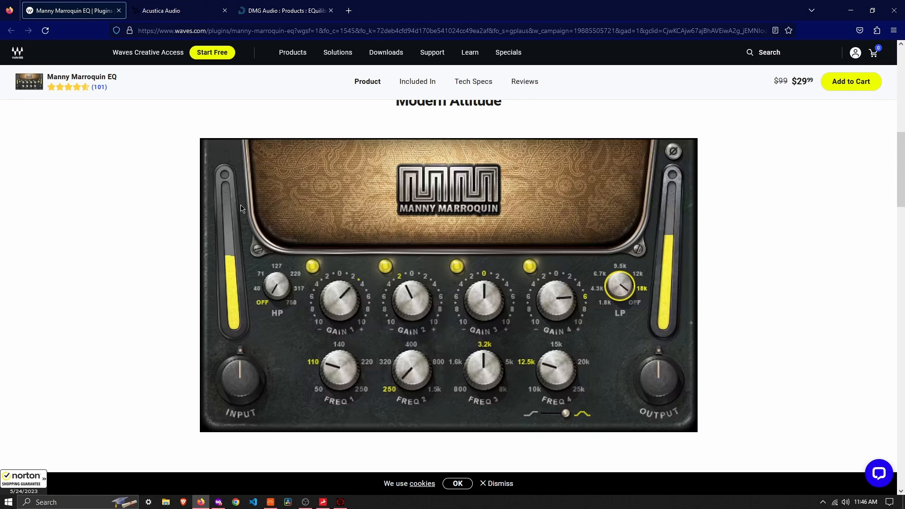
click(164, 11)
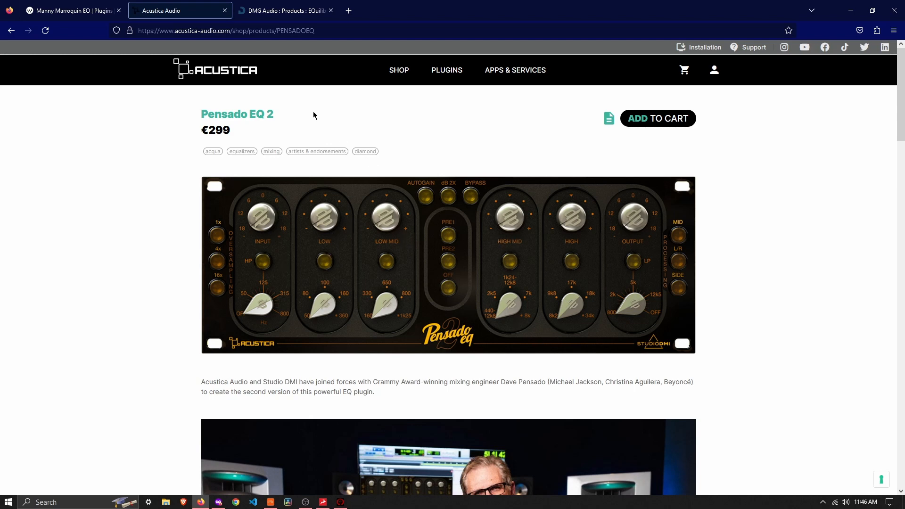
Review the DMG Audio EQuilibrium feature list and view the plugin's enlarged interface screenshot.
click(281, 10)
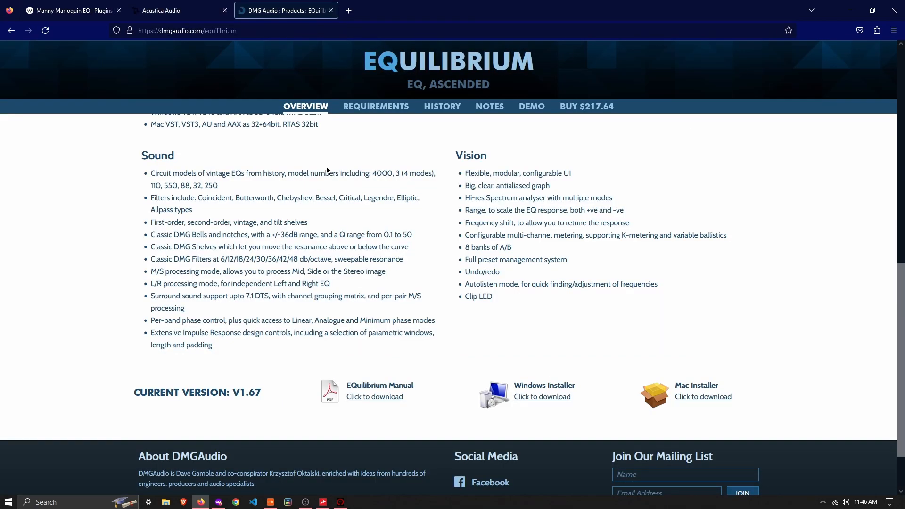
scroll(327, 167, up, 8)
scroll(325, 169, down, 7)
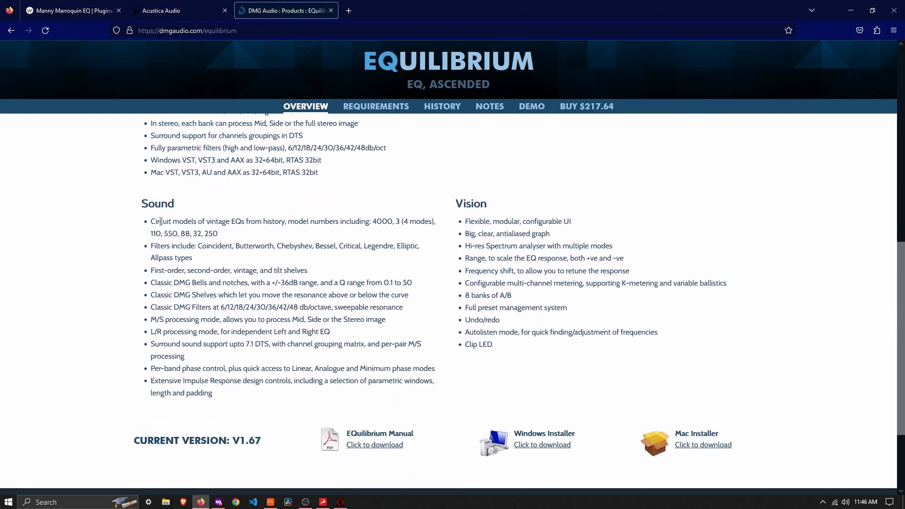
scroll(282, 236, up, 10)
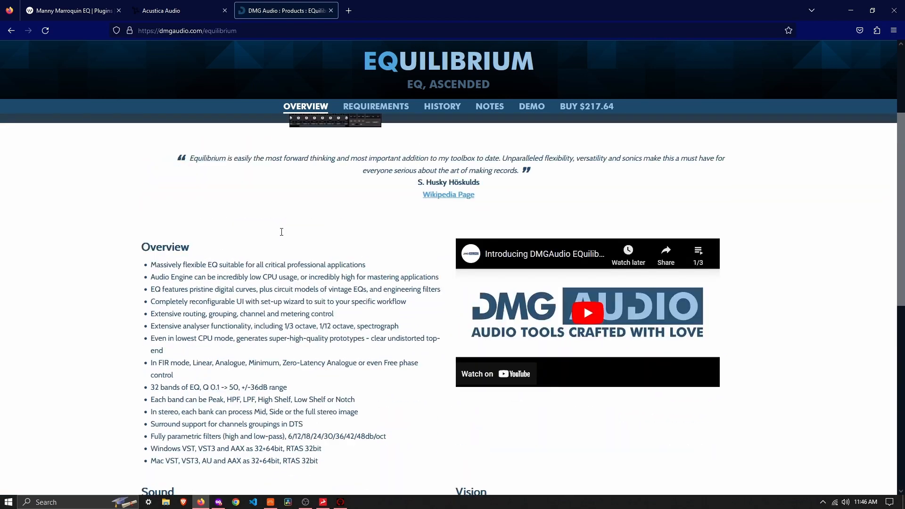
click(330, 231)
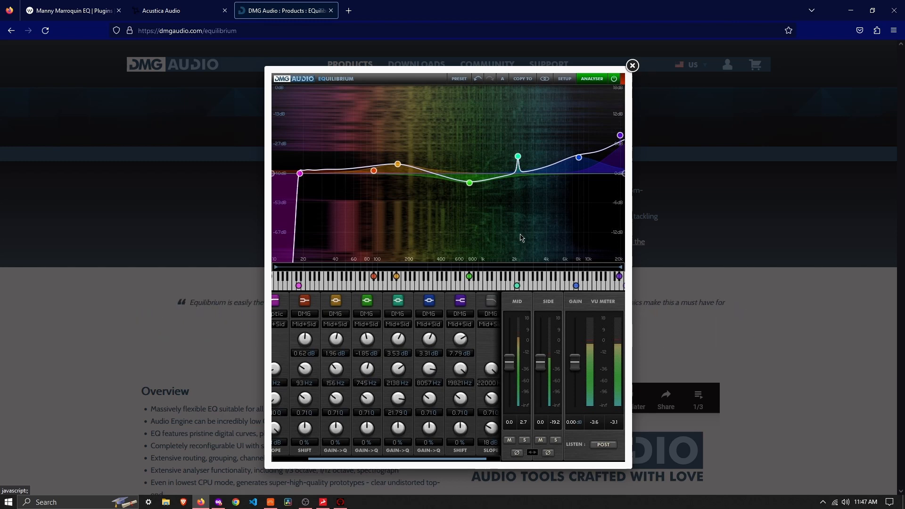
click(632, 64)
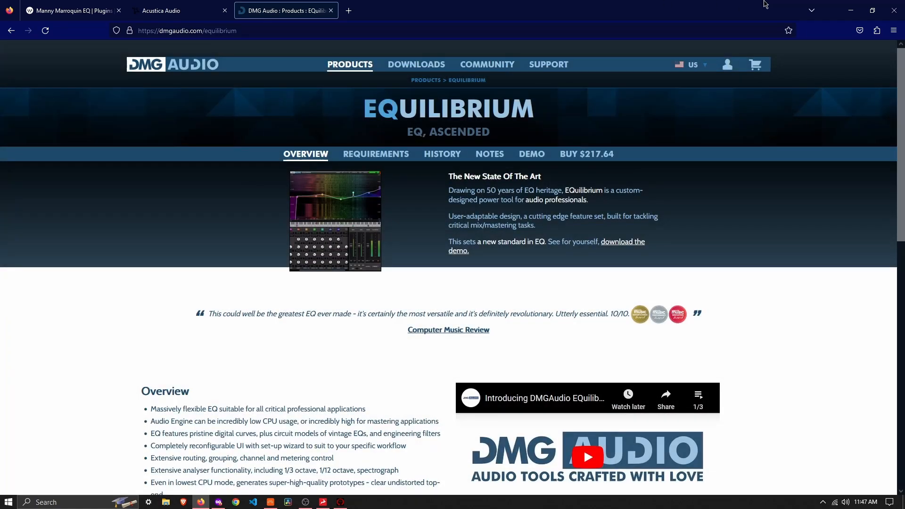
Revisit the Pensado EQ 2 and Manny Marroquin EQ product pages.
click(157, 4)
click(86, 4)
click(148, 4)
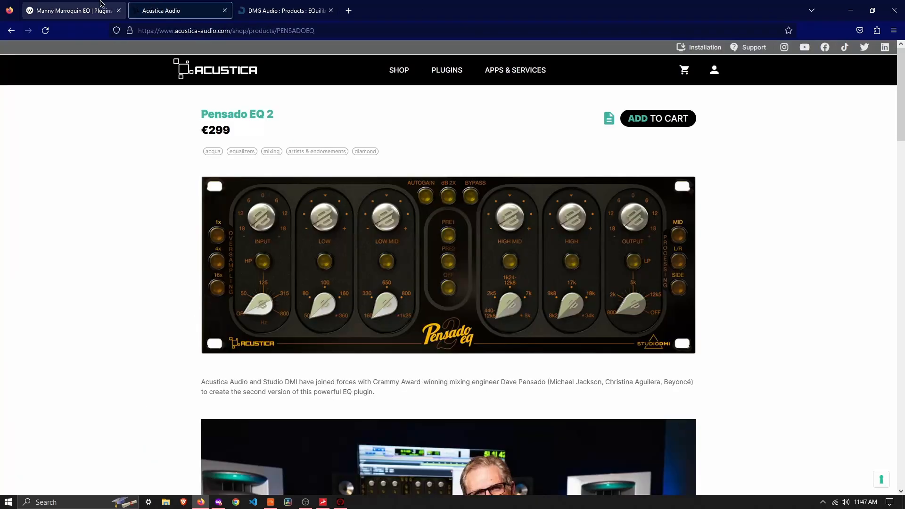
click(100, 4)
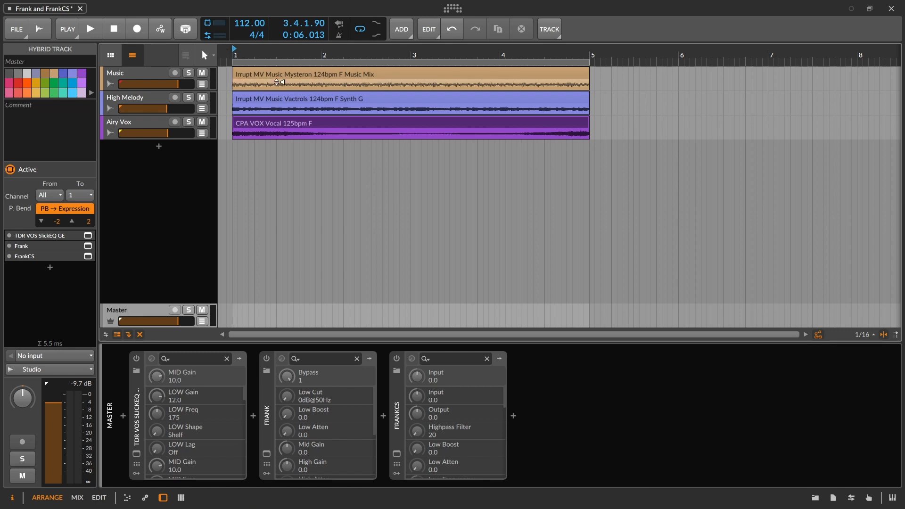
Play the four-bar loop in the Frank and FrankCS project with all three master plugins off, and stop playback.
key(space)
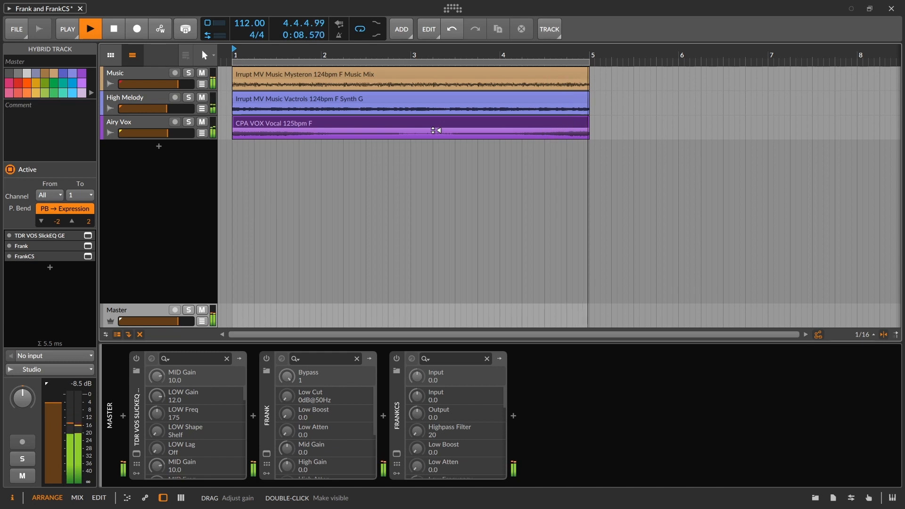
key(space)
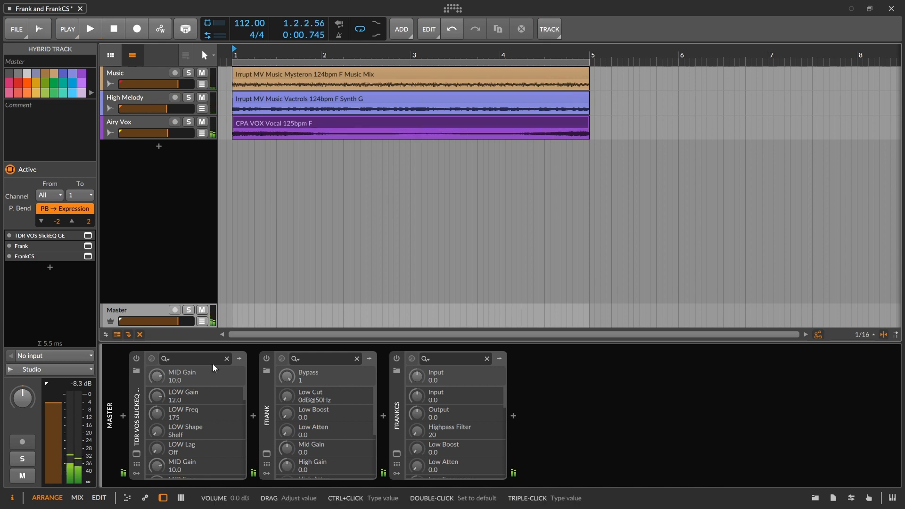
Enable TDR VOS SlickEQ GE on the master, open its window and cycle through its EQ models to compare their curves.
click(136, 360)
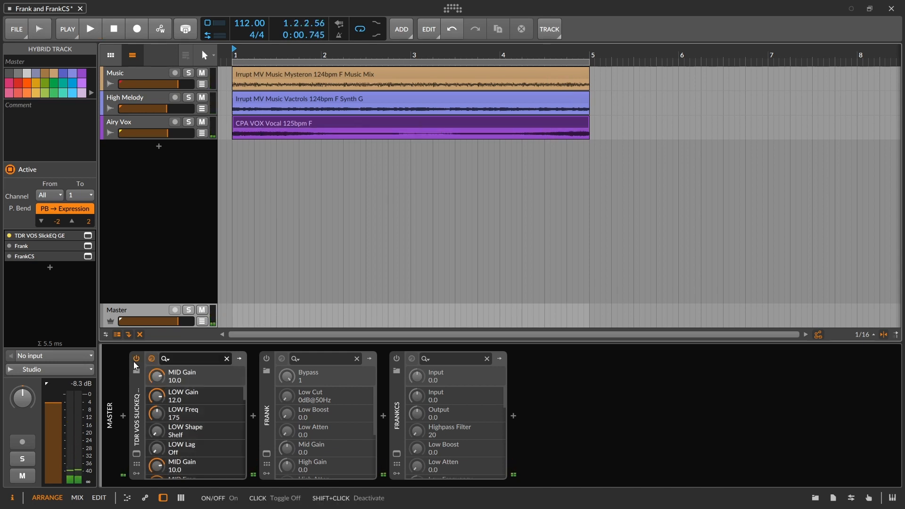
click(137, 453)
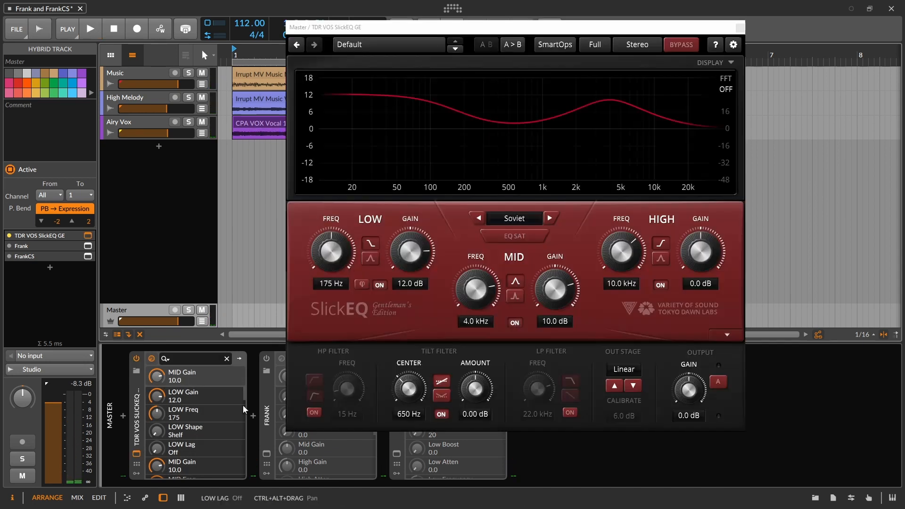
click(548, 222)
click(548, 223)
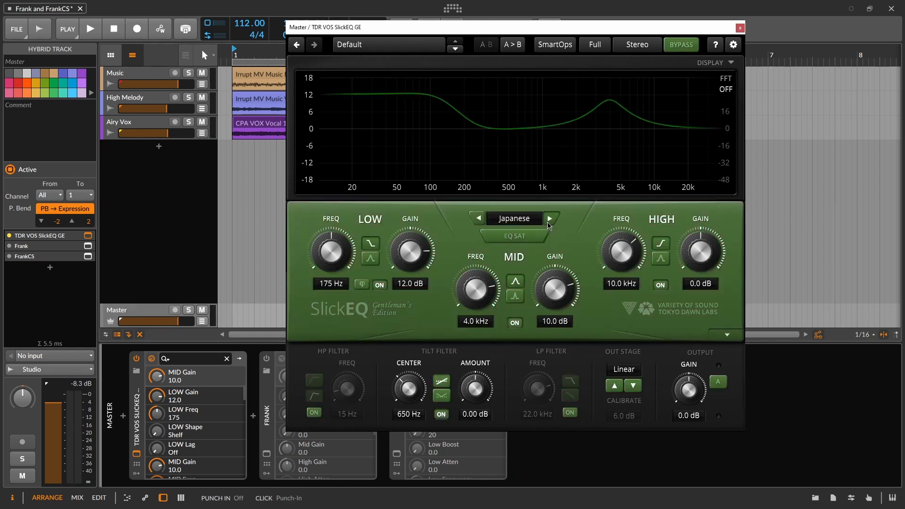
click(548, 222)
click(547, 222)
click(548, 223)
click(549, 221)
click(549, 222)
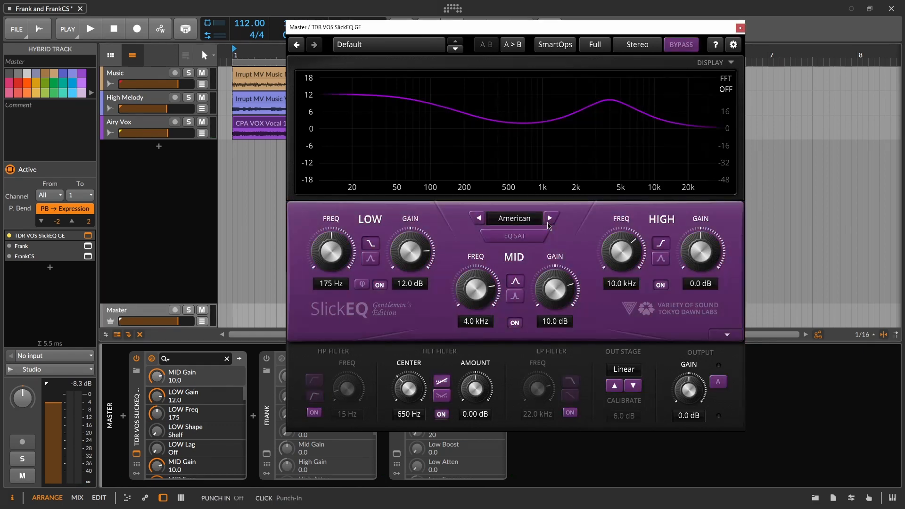
click(549, 222)
click(549, 222)
click(549, 221)
click(549, 221)
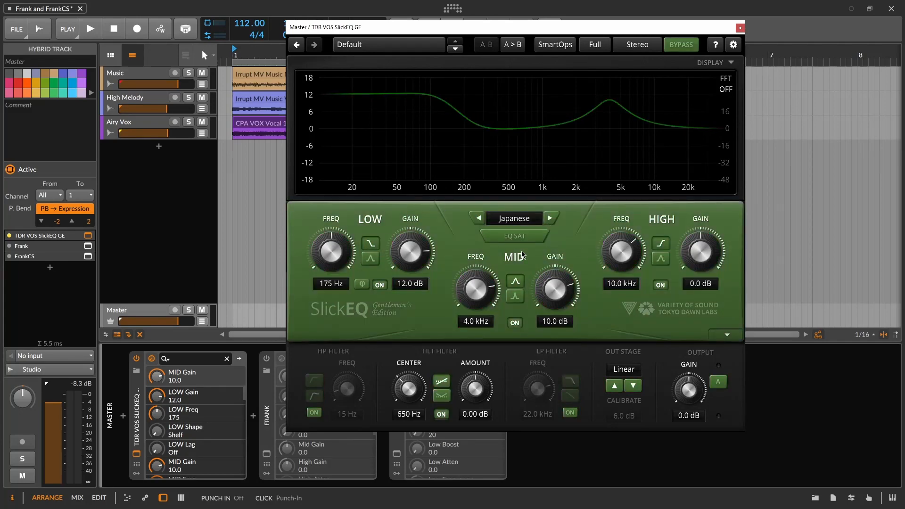
Compare SlickEQ's American, Soviet and Japanese models, leaving Japanese selected, and close the plugin window.
click(550, 220)
click(549, 219)
click(550, 219)
click(549, 220)
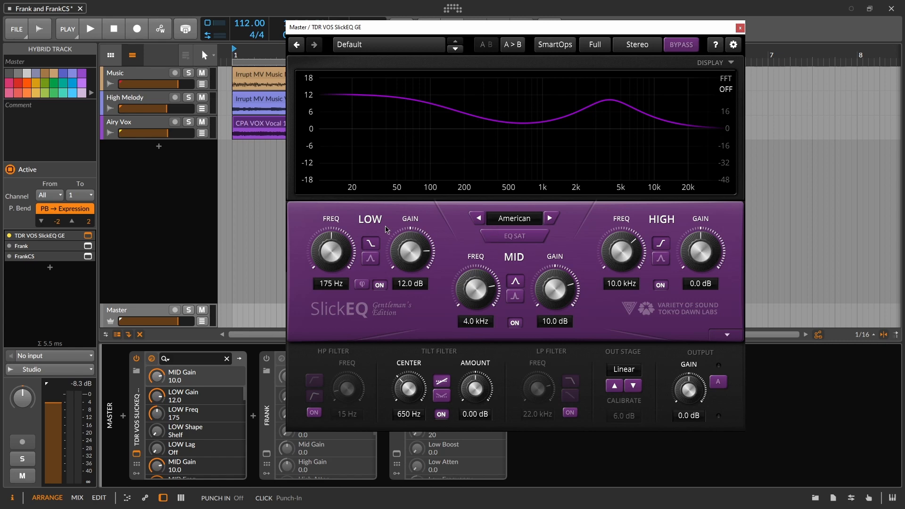
click(549, 218)
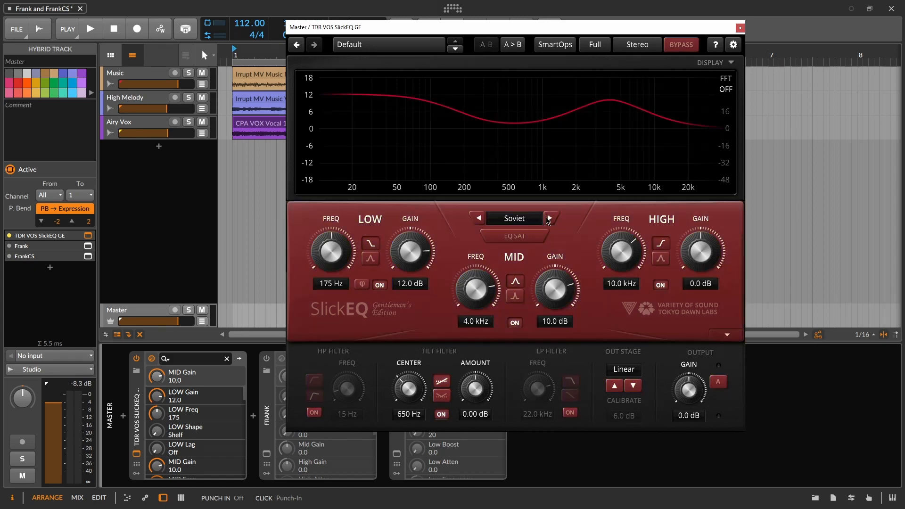
click(549, 218)
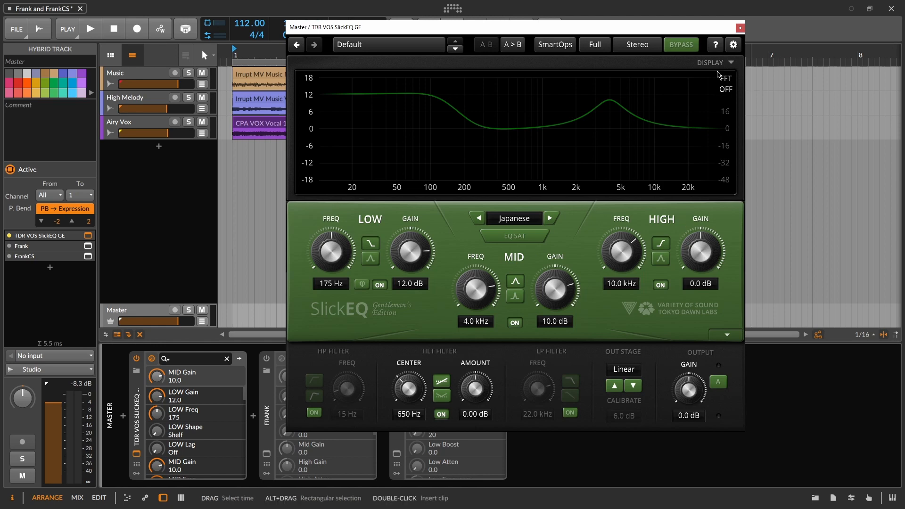
click(740, 28)
Enable the Frank plugin on the master with its window open, and switch its oversampling off and back on.
click(281, 358)
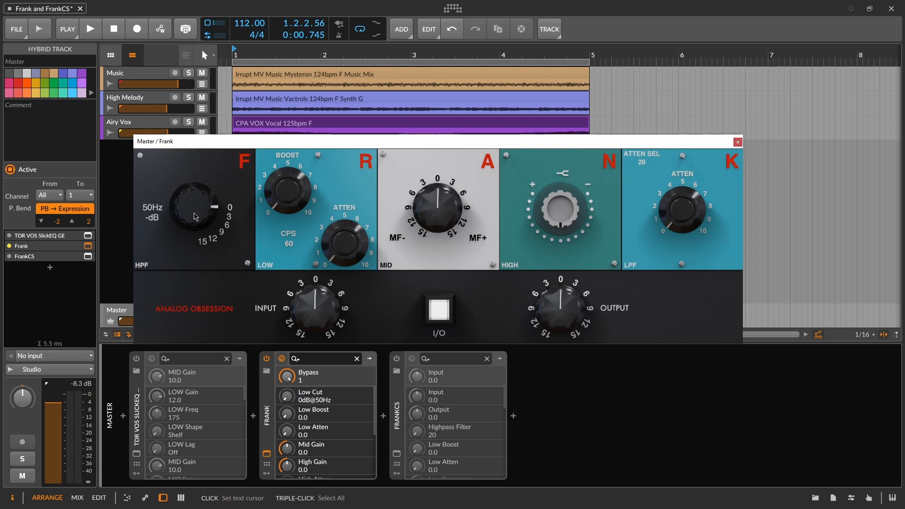
drag(196, 216, 209, 305)
click(176, 315)
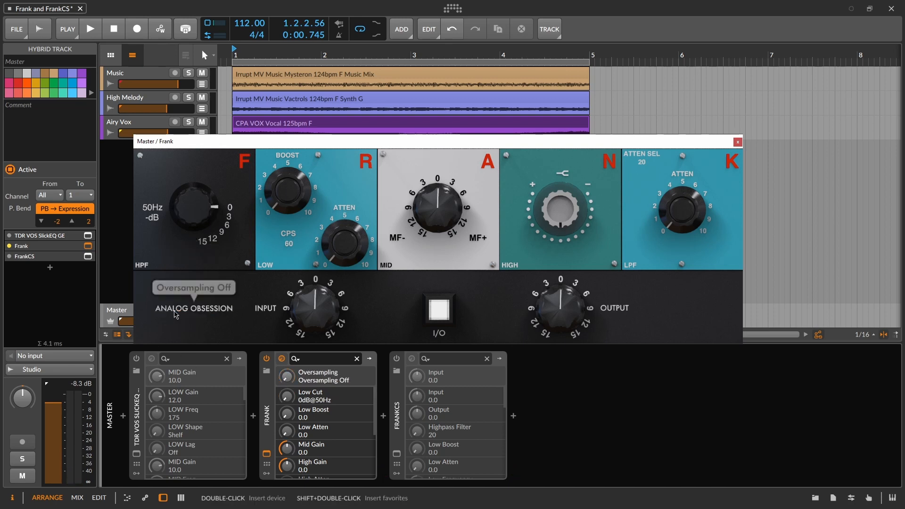
click(176, 315)
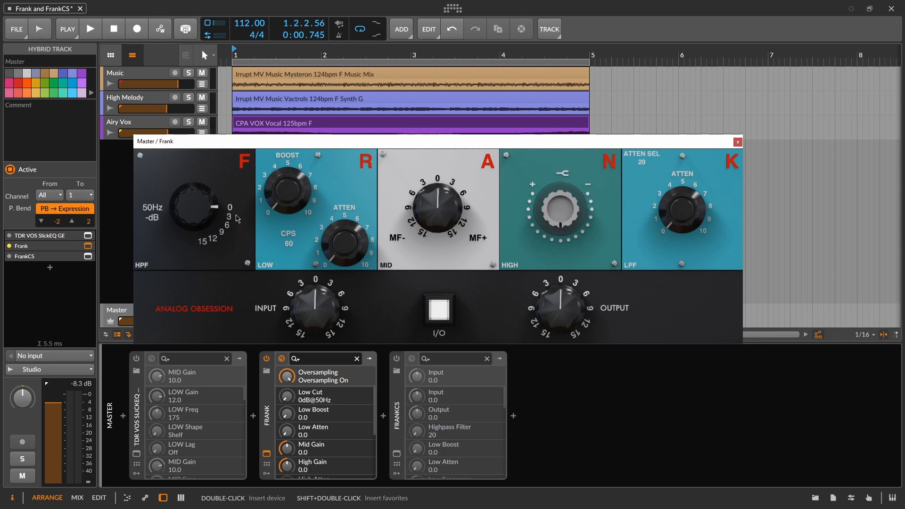
Play the loop, set Frank's low cut to -9 dB at 50 Hz, and compare it with the plugin bypassed before stopping playback.
key(space)
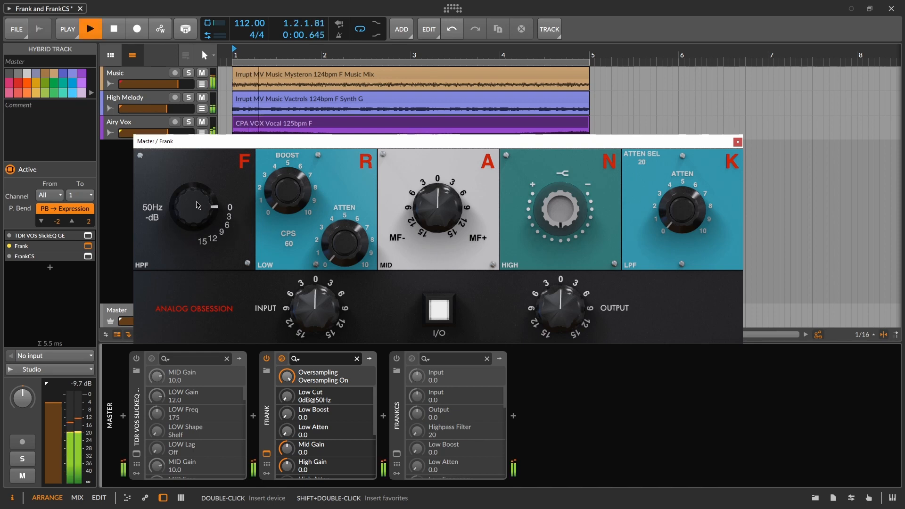
drag(214, 204, 214, 179)
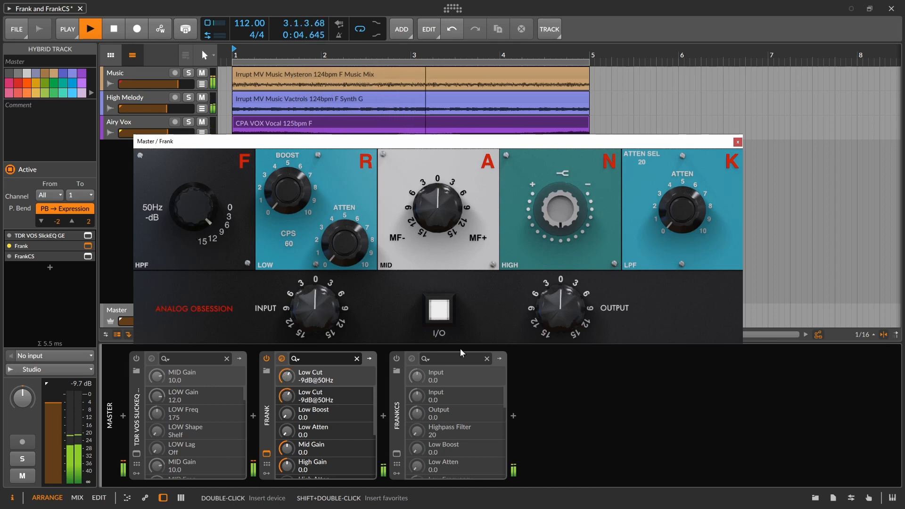
click(450, 311)
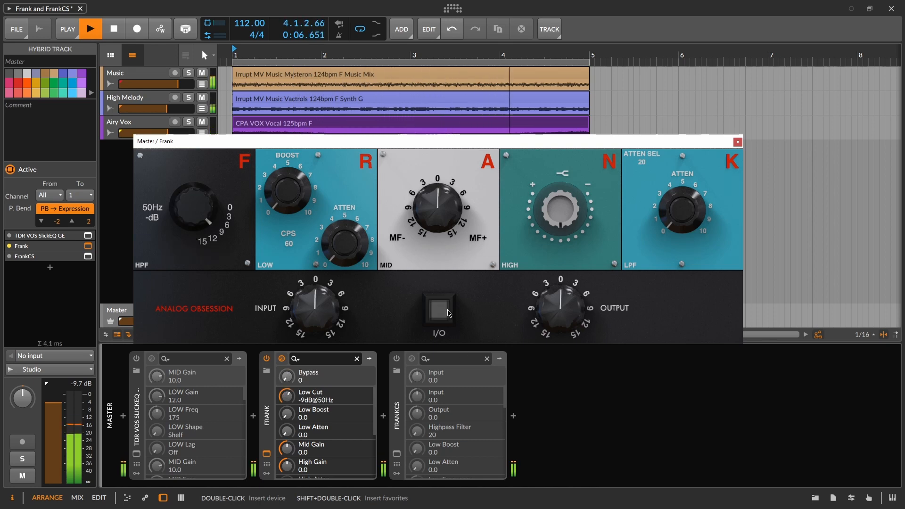
click(451, 312)
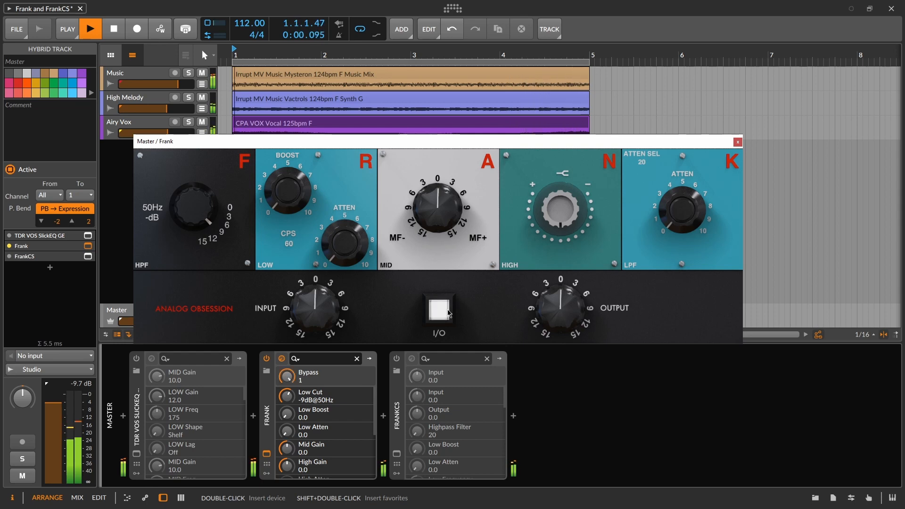
click(448, 312)
click(448, 312)
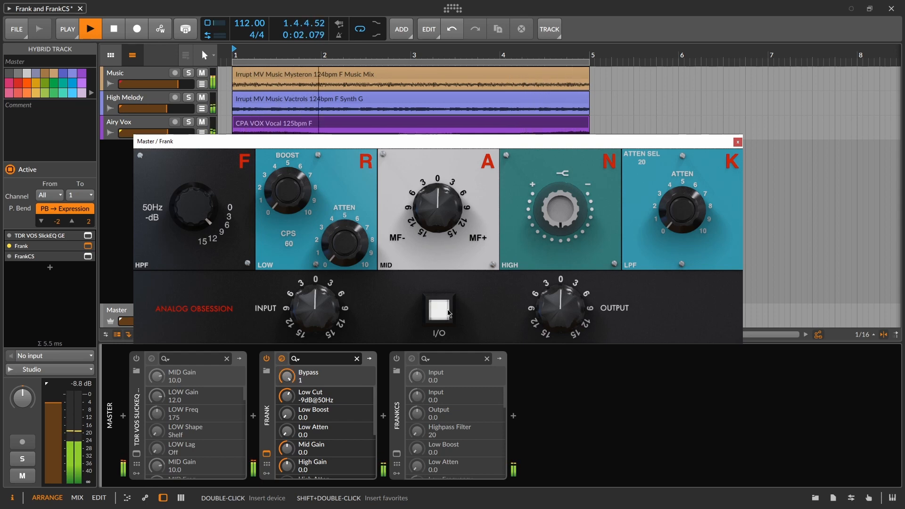
key(space)
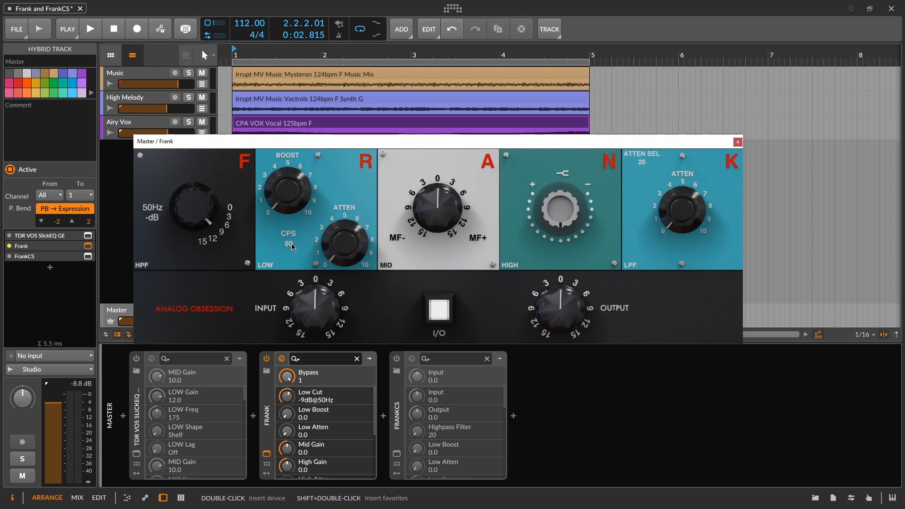
During playback, set Frank's low boost to 2.0 and low attenuation to 0.8, compare against bypass, and reduce the boost to 1.5.
key(space)
mouse_move(312, 207)
mouse_down()
mouse_move(312, 147)
mouse_move(312, 181)
mouse_move(300, 195)
mouse_up()
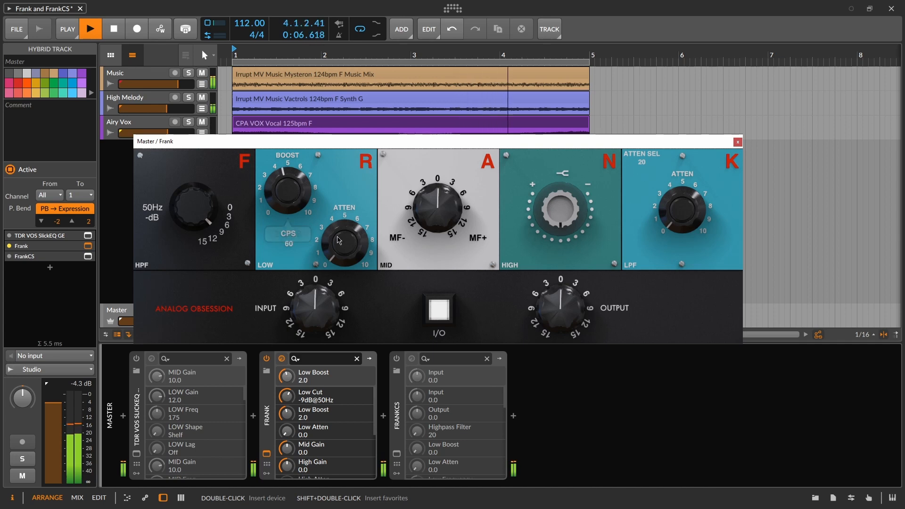
drag(338, 240, 338, 231)
click(436, 321)
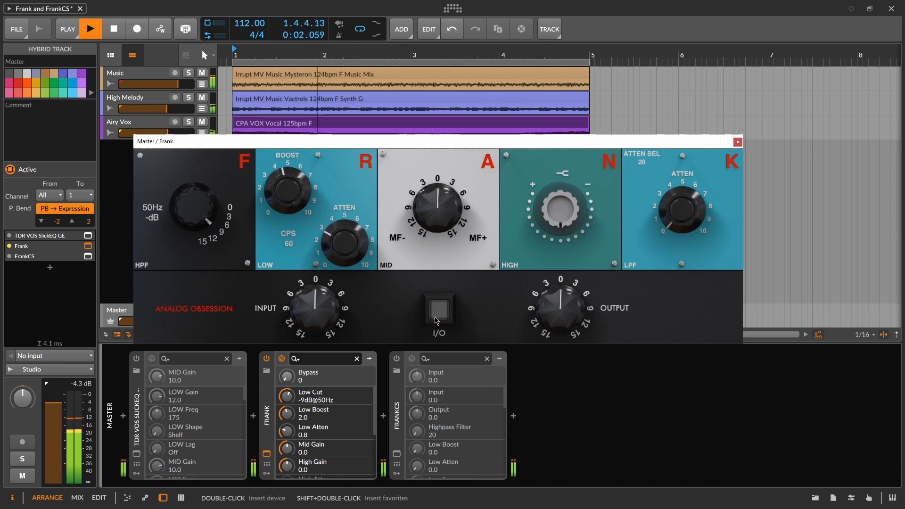
click(436, 321)
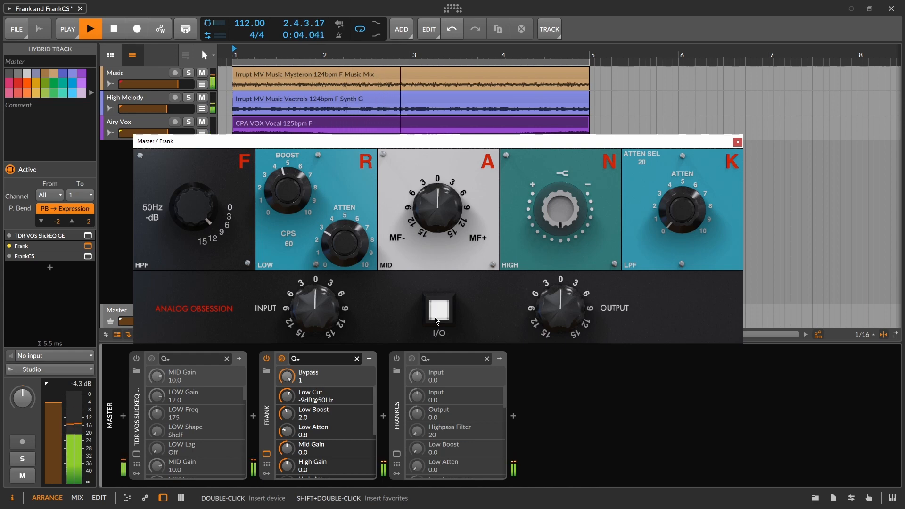
click(435, 320)
click(436, 321)
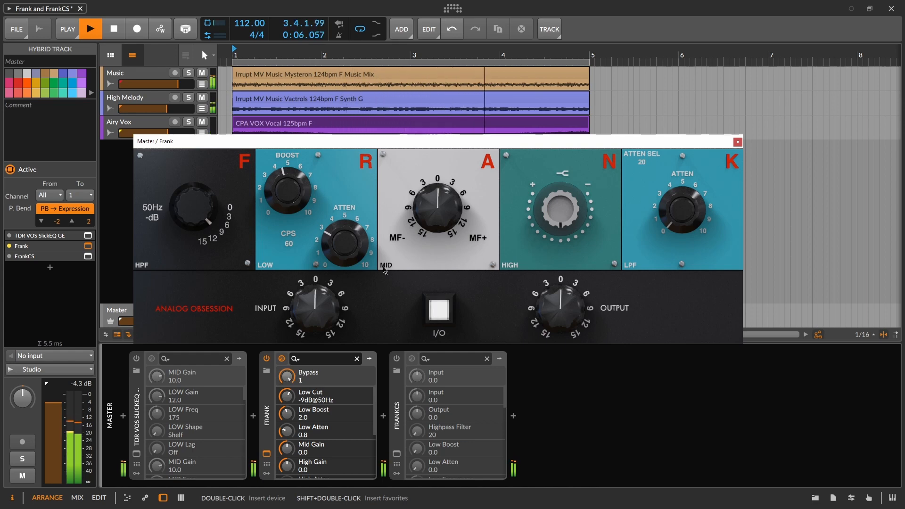
drag(287, 190, 287, 194)
key(space)
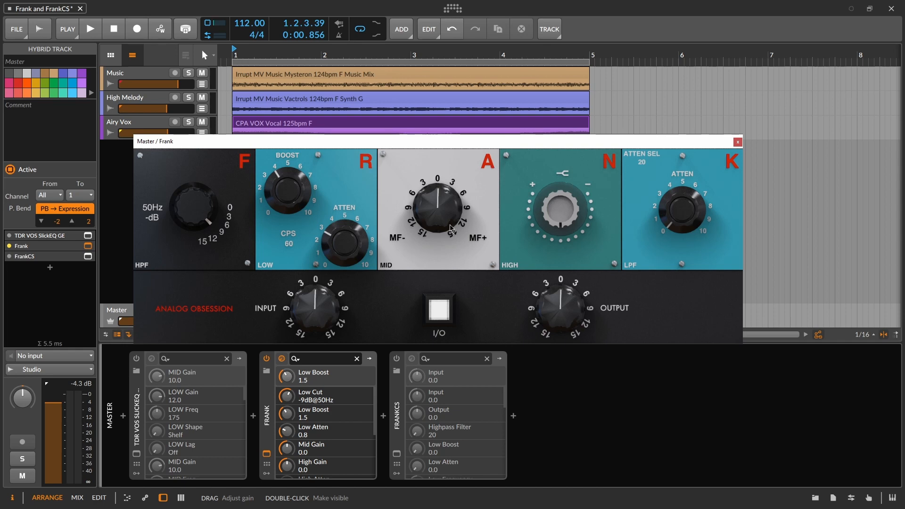
Set Frank's mid gain to -1.5, and with the loop playing reduce the low boost to 1.0 and low attenuation to 0.6.
drag(428, 190, 451, 215)
key(space)
drag(287, 190, 287, 195)
drag(344, 243, 345, 246)
Compare the playing loop with Frank bypassed and engaged, leave it engaged, and stop playback.
click(446, 309)
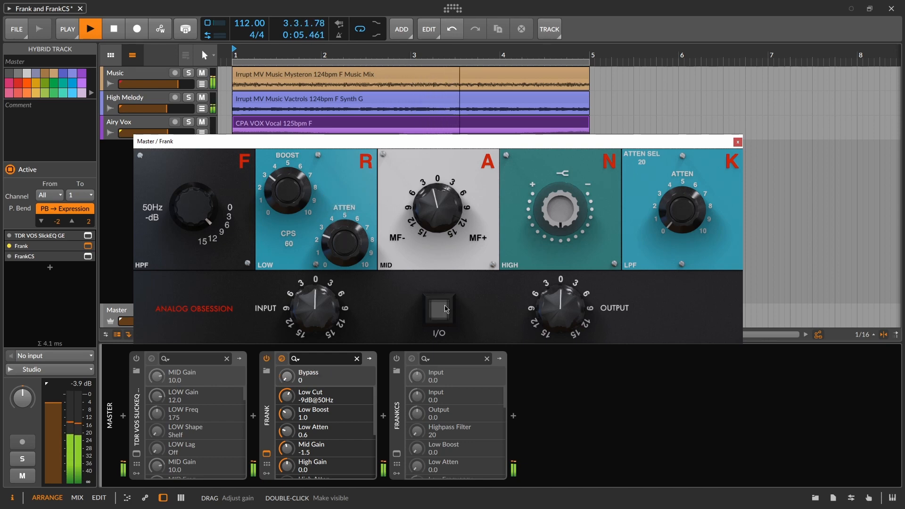
click(446, 309)
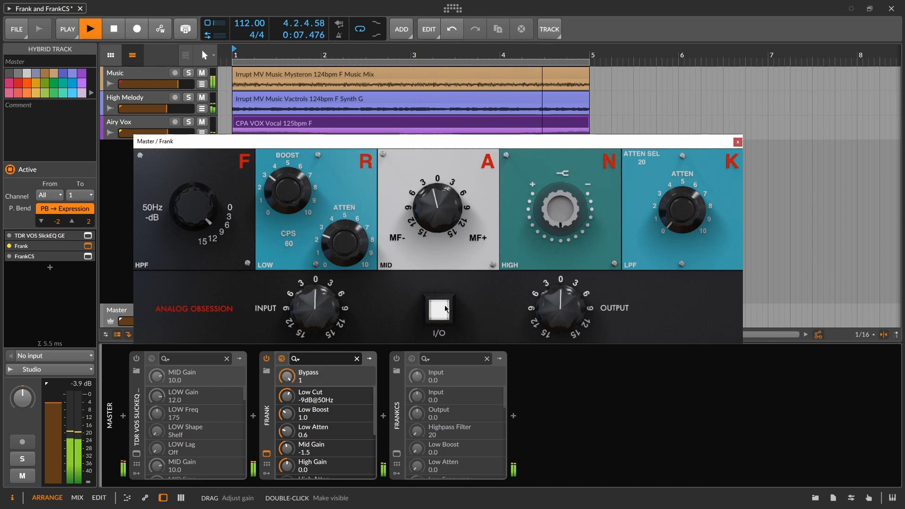
click(445, 309)
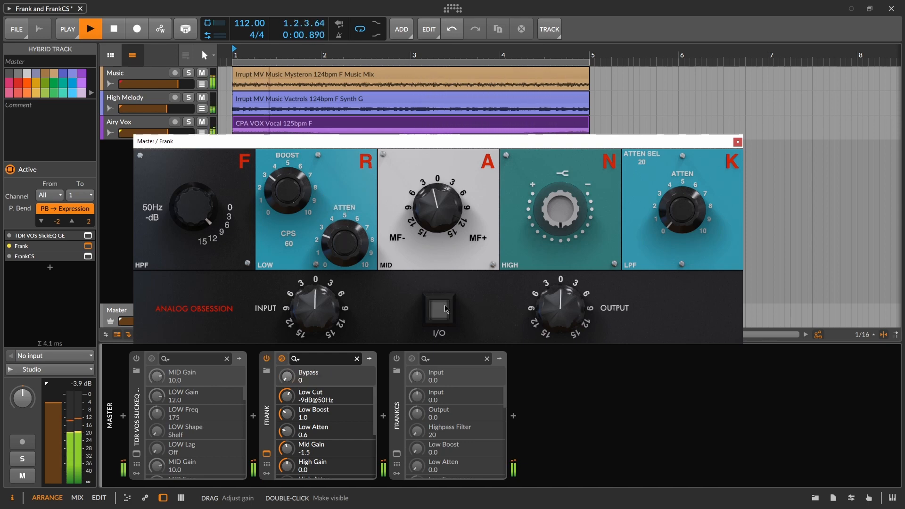
click(445, 309)
key(space)
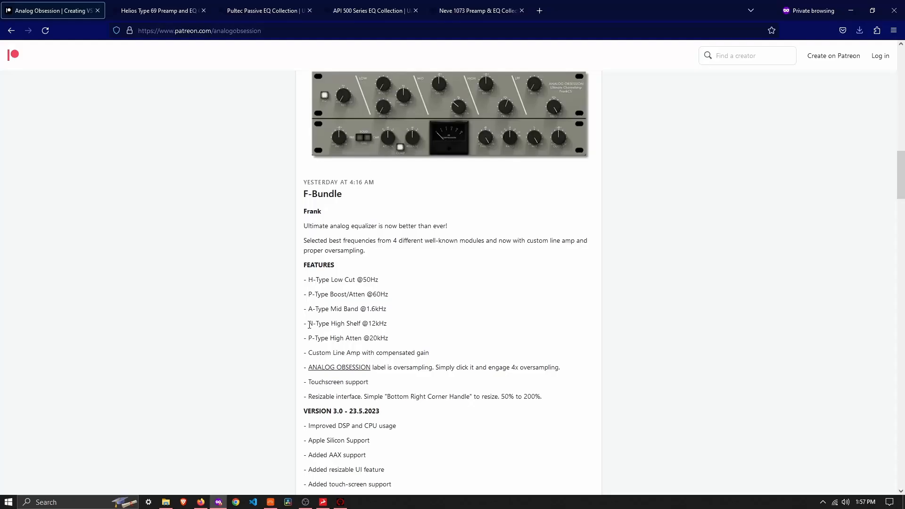
drag(308, 324, 376, 323)
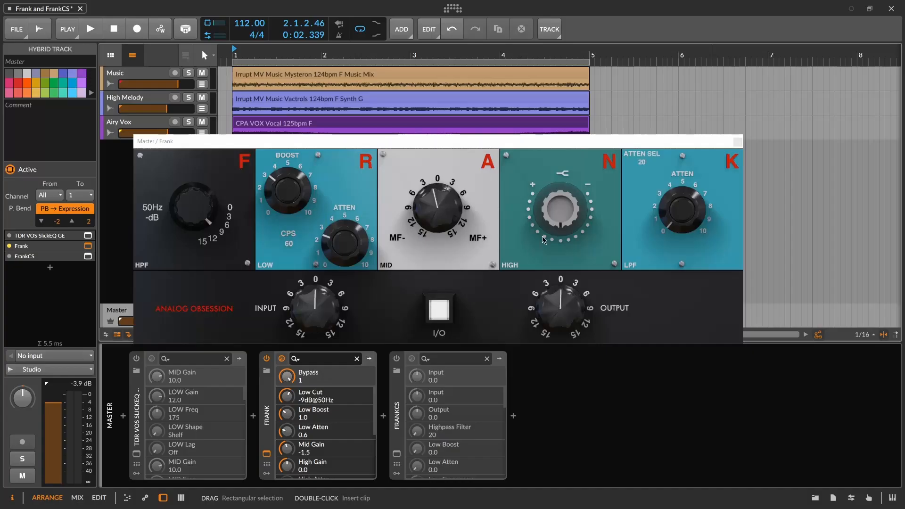
mouse_move(555, 214)
mouse_down()
mouse_move(555, 177)
mouse_move(555, 196)
mouse_up()
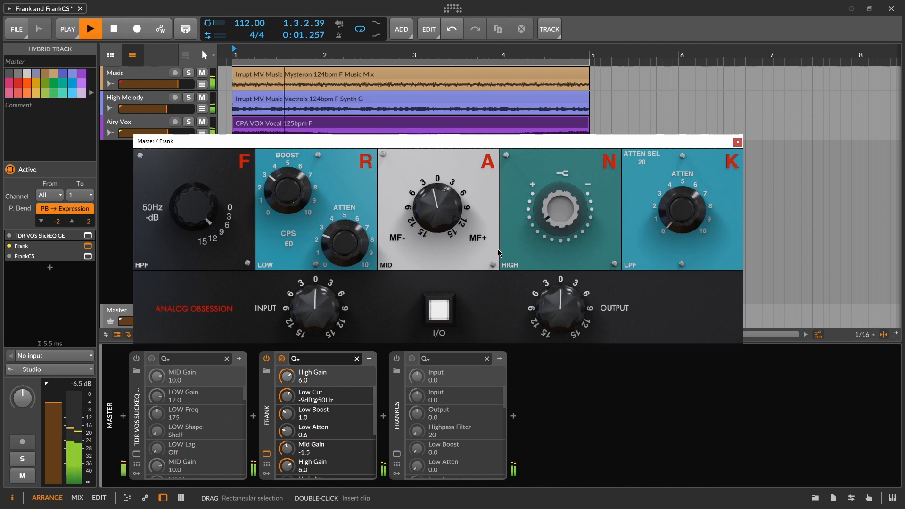
key(space)
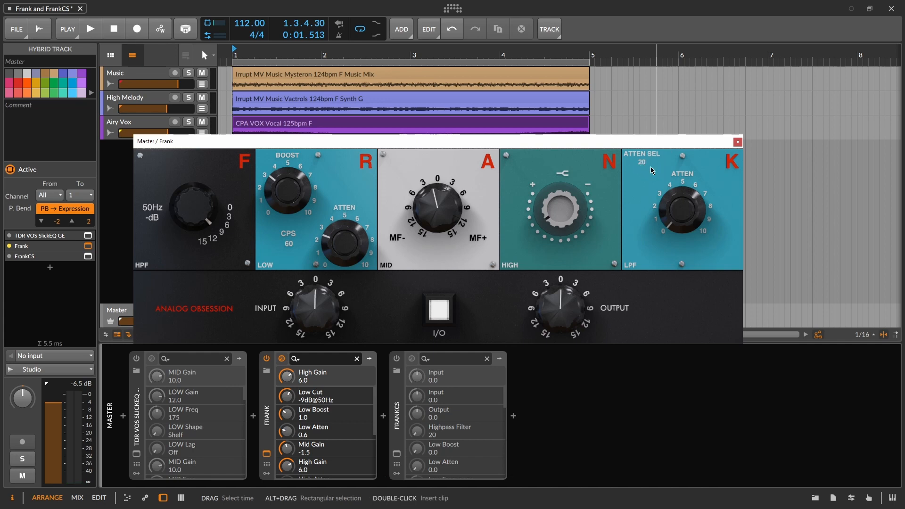
Play the loop, set Frank's high attenuation to 5.0, and compare the result with the plugin bypassed.
key(space)
drag(655, 178, 655, 152)
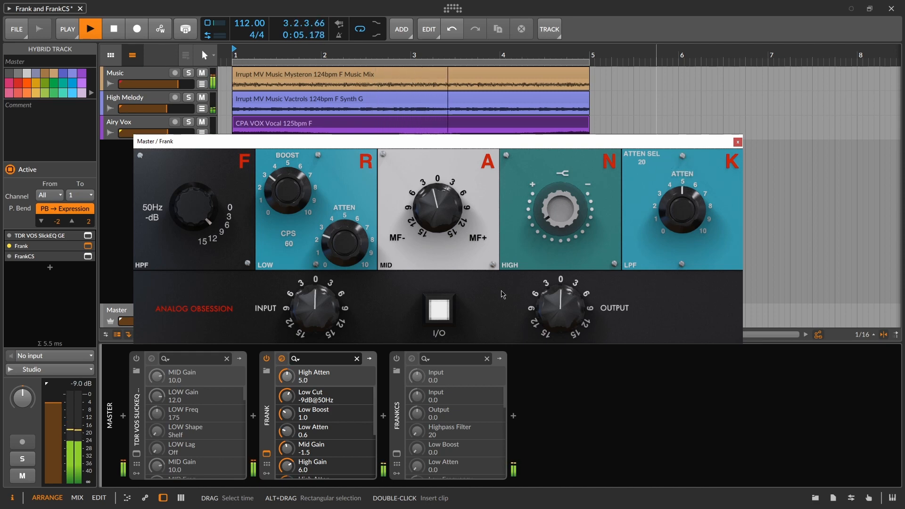
click(443, 312)
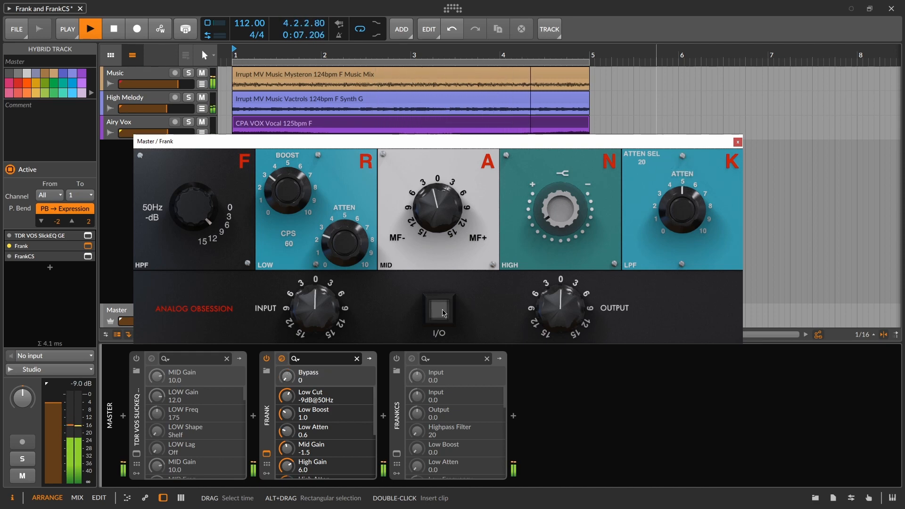
click(443, 312)
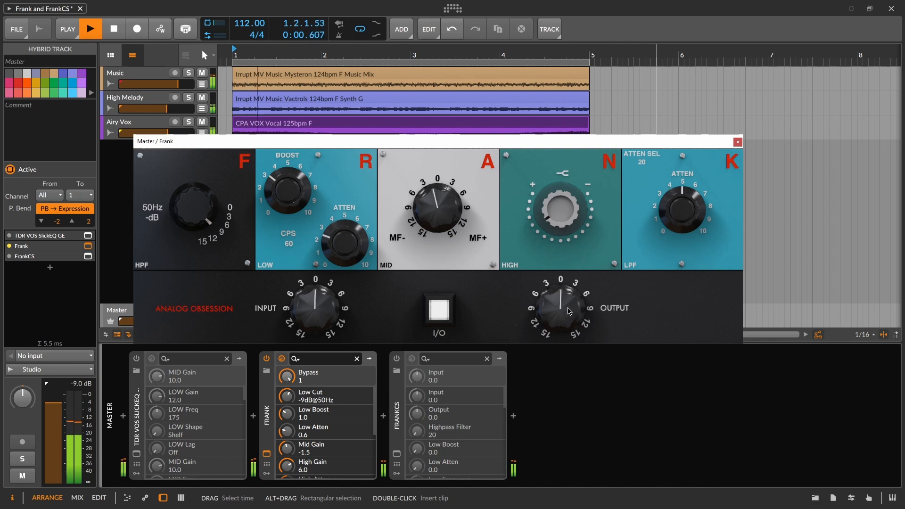
Raise Frank's output to 3.2 dB, compare it repeatedly against bypass, leave it engaged, and stop playback.
drag(561, 308, 560, 295)
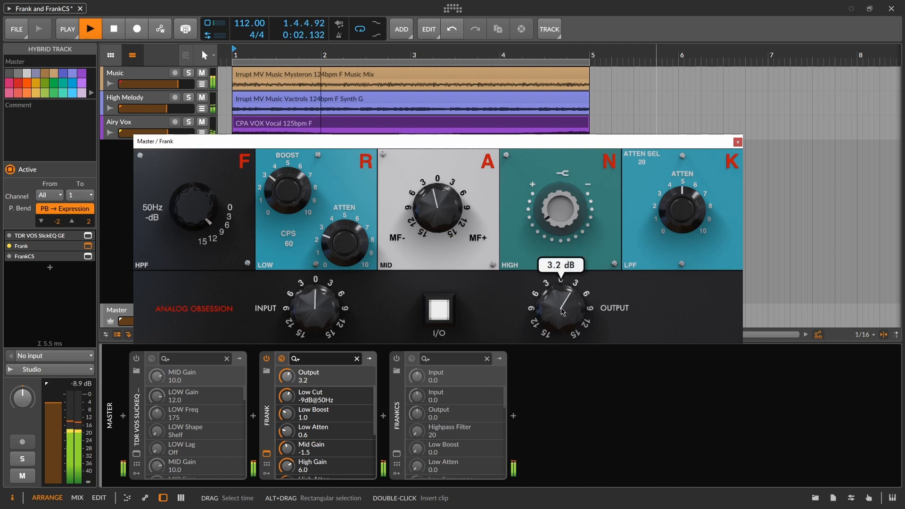
click(448, 322)
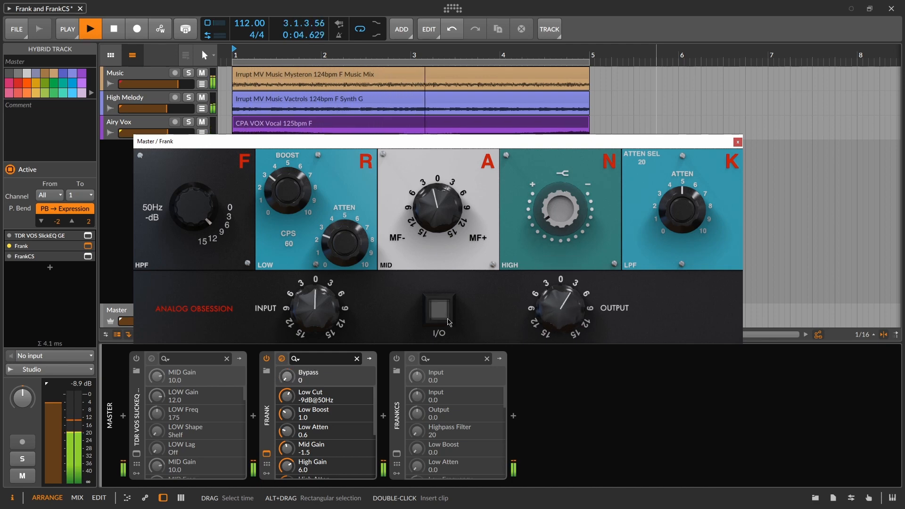
click(448, 322)
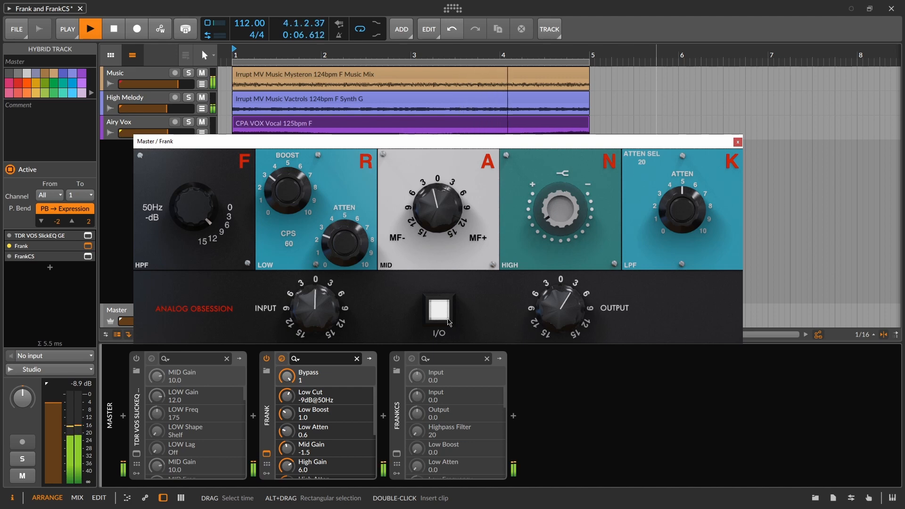
click(448, 323)
click(448, 323)
key(space)
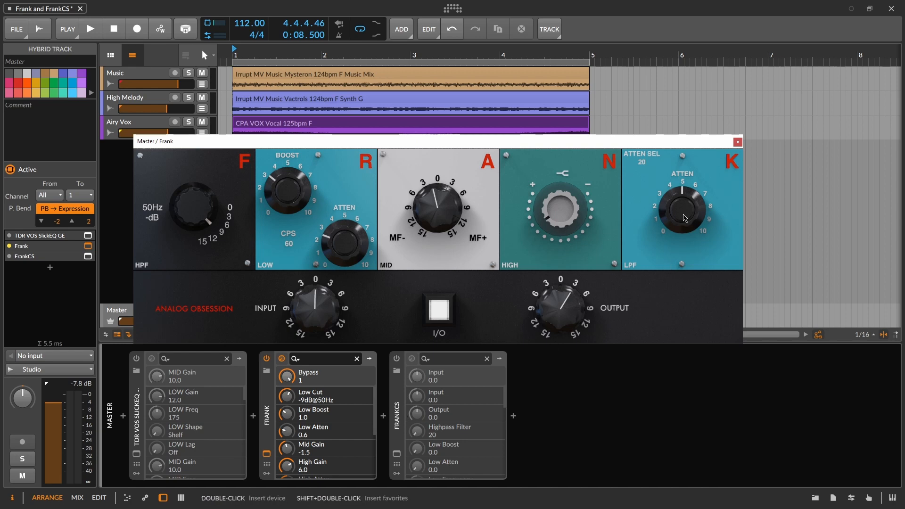
Switch the master from Frank to FrankCS with its window open, turning its oversampling on and its compressor section off.
click(738, 144)
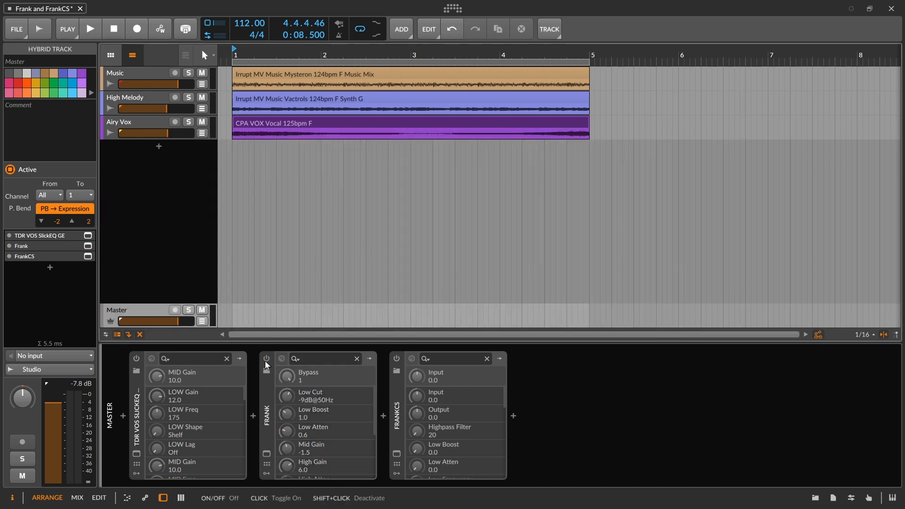
click(407, 391)
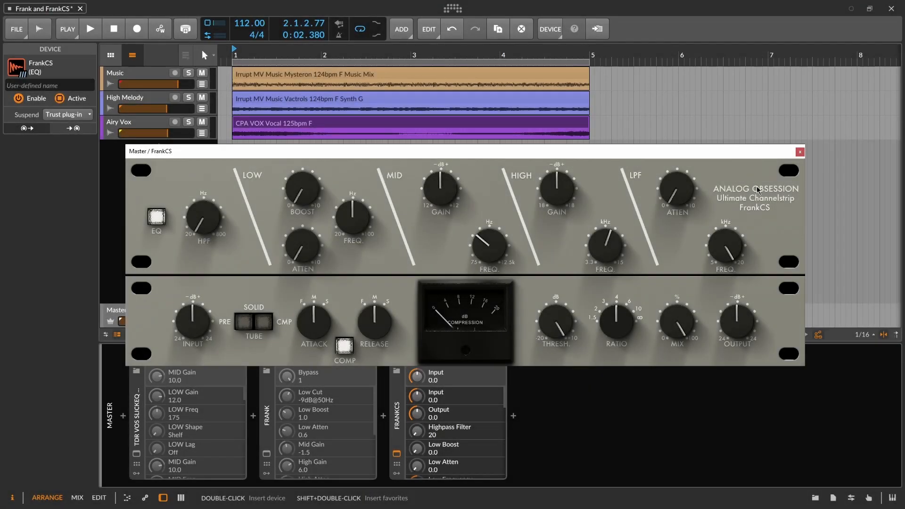
click(757, 190)
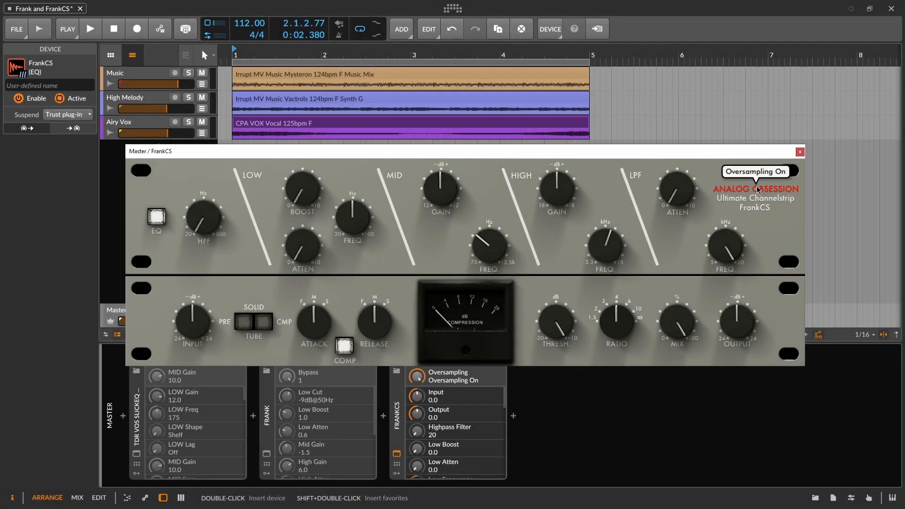
click(348, 345)
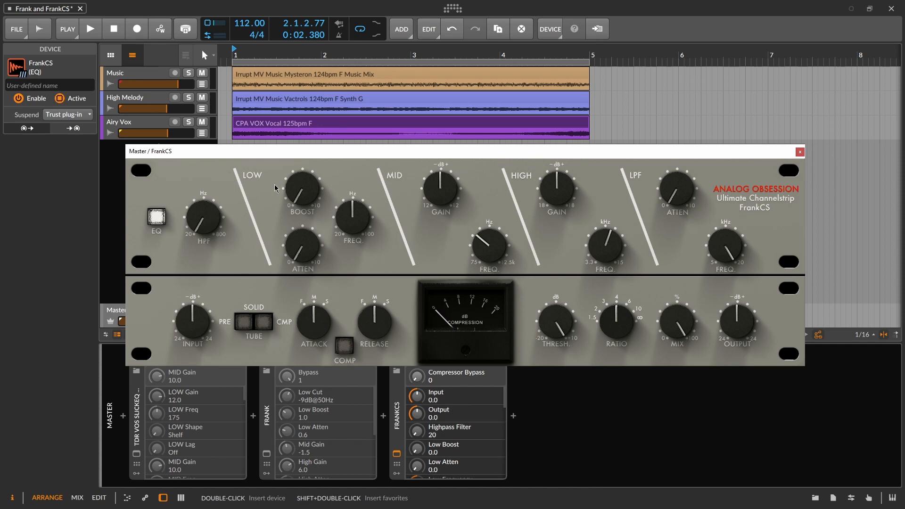
Play the loop and set FrankCS's high-pass filter to 50 Hz and its low boost to 2.3 dB.
key(space)
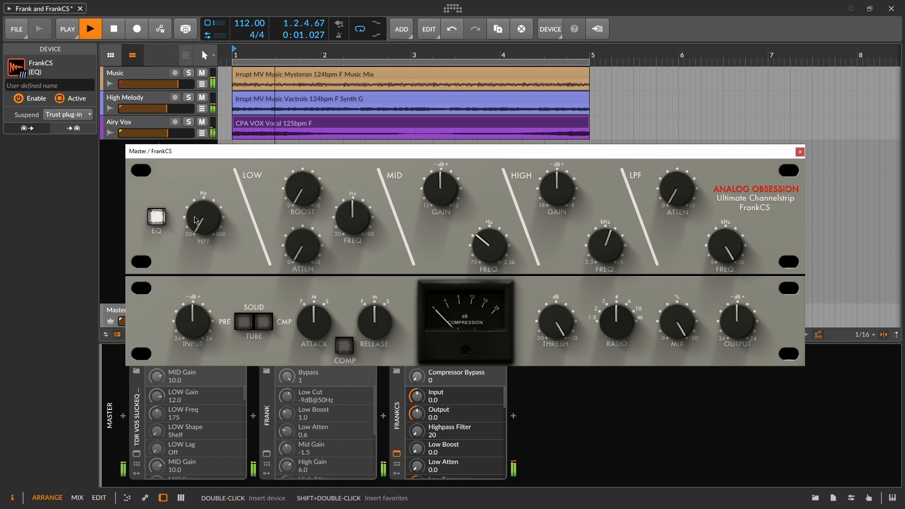
mouse_move(196, 220)
mouse_down()
mouse_move(196, 184)
mouse_move(195, 221)
mouse_up()
drag(302, 189, 302, 178)
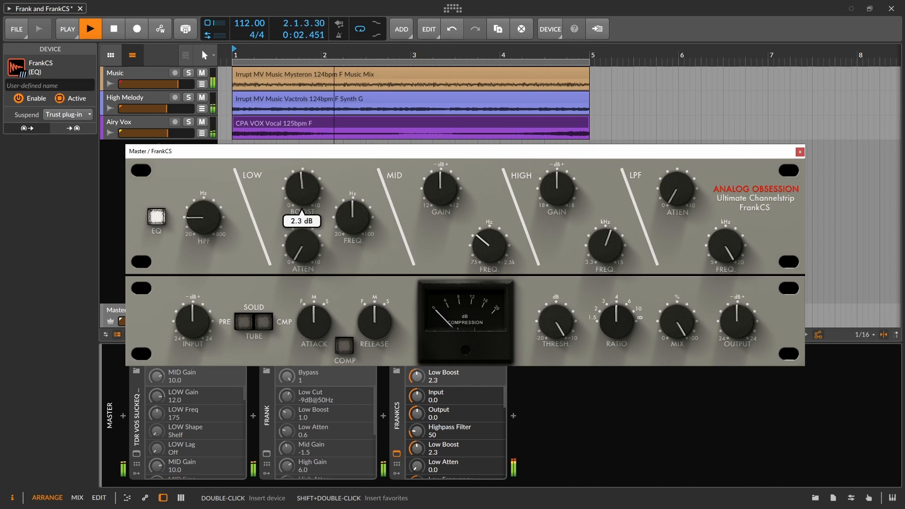
Lower FrankCS's low frequency, set low attenuation to 0.8 dB and low boost to 2.0, and compare with the EQ section bypassed.
drag(353, 217, 353, 226)
drag(303, 245, 302, 239)
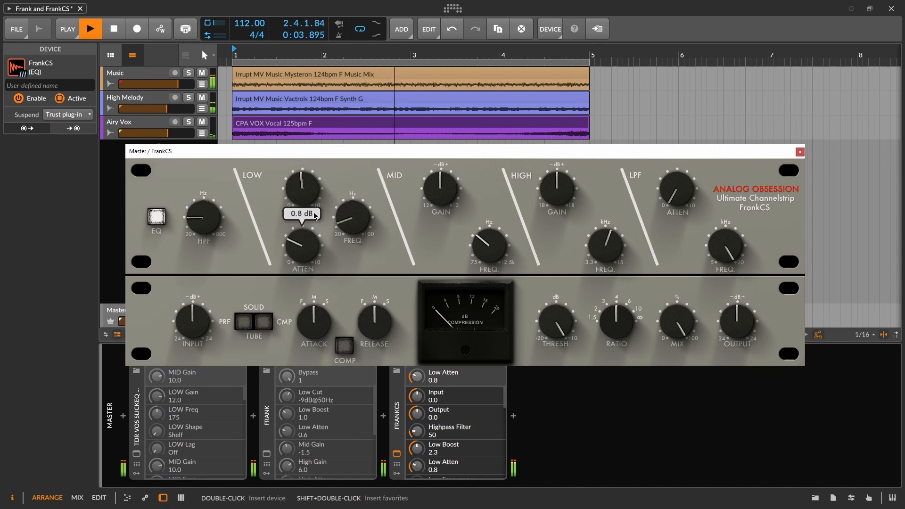
drag(302, 188, 302, 191)
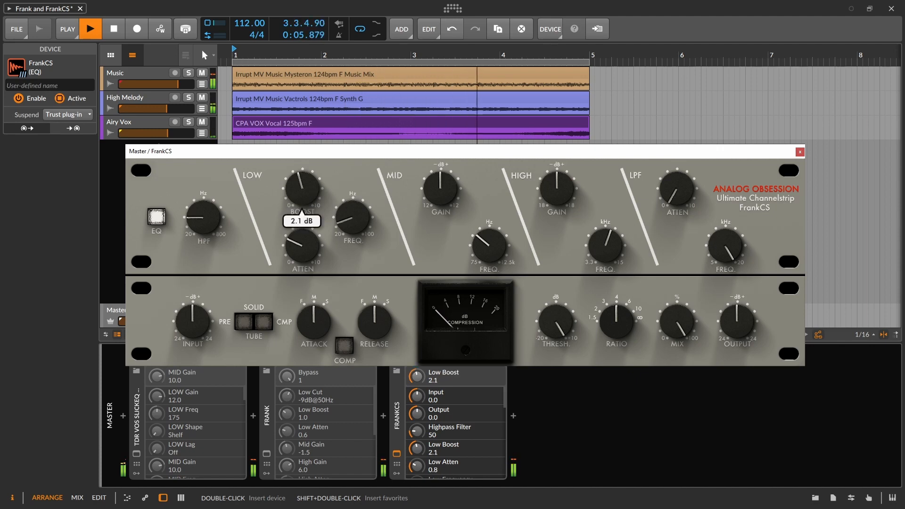
click(163, 217)
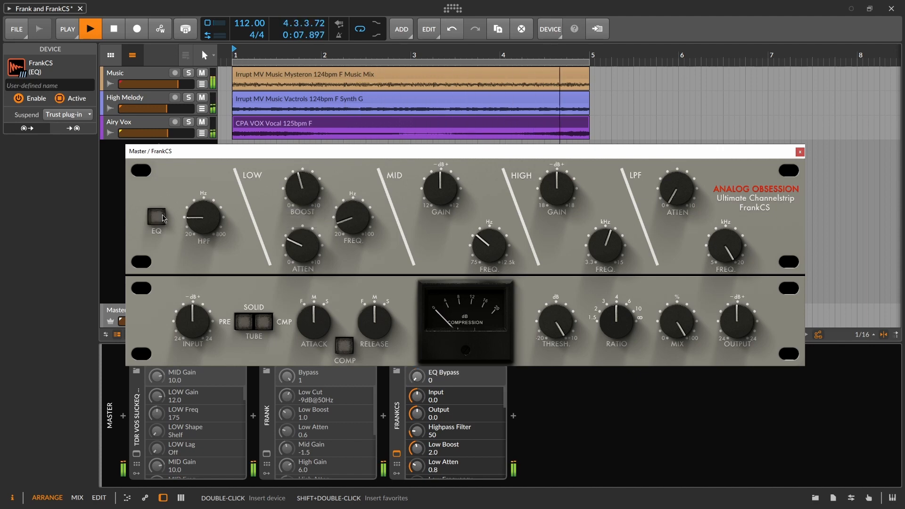
click(163, 218)
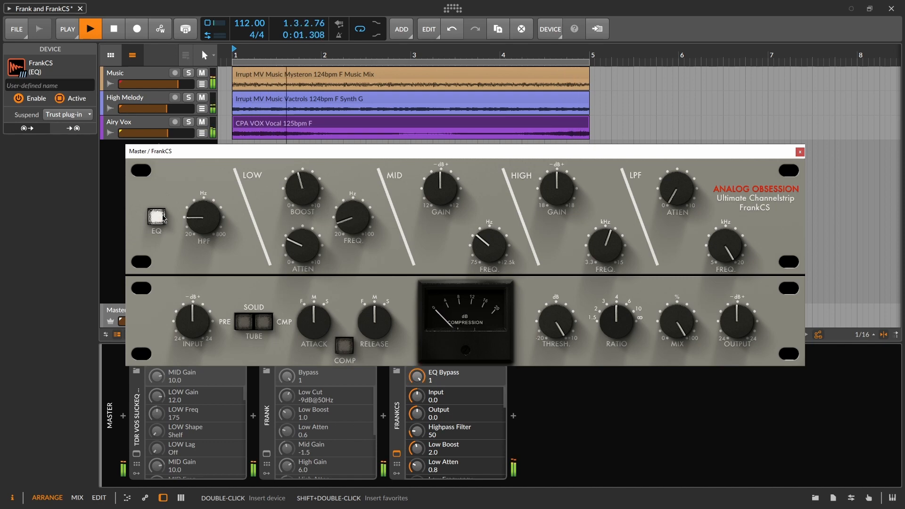
Set FrankCS's mid gain to 3.1 dB, raise the mid frequency, and compare the result with the EQ section bypassed.
drag(460, 196, 459, 186)
drag(489, 245, 489, 213)
drag(440, 189, 440, 190)
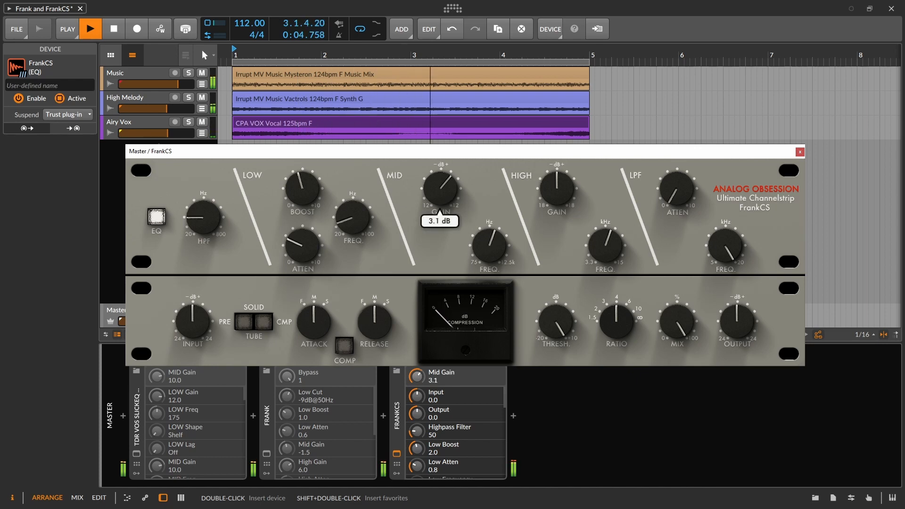
click(157, 222)
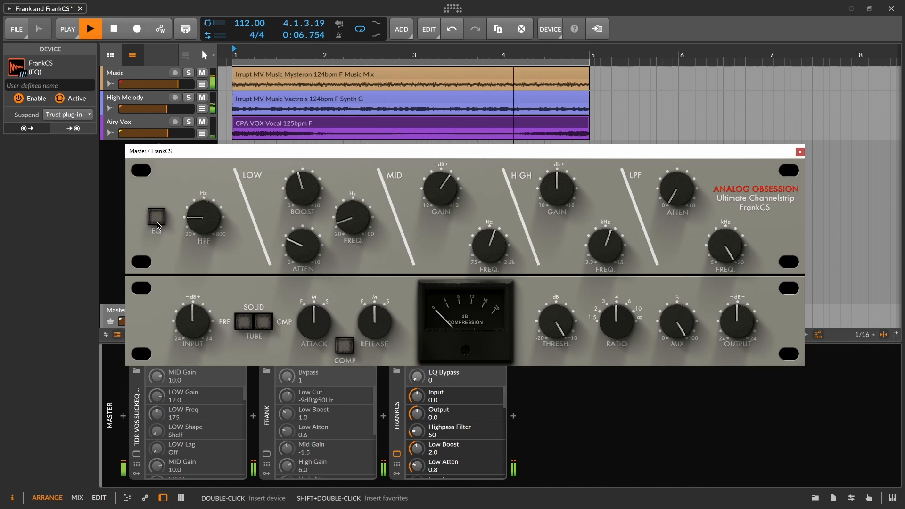
click(157, 221)
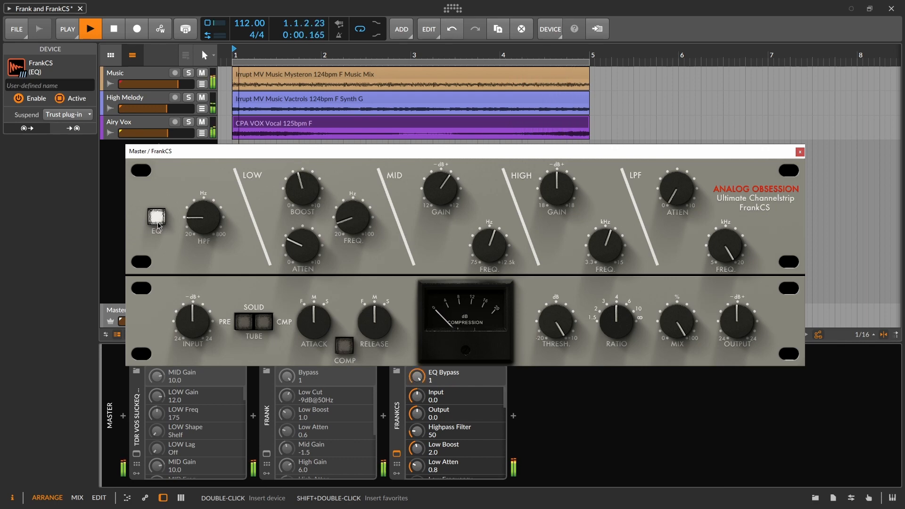
Set FrankCS's high gain to 3.5 dB, raise the high frequency, and compare the result with the EQ section bypassed.
drag(573, 208, 572, 201)
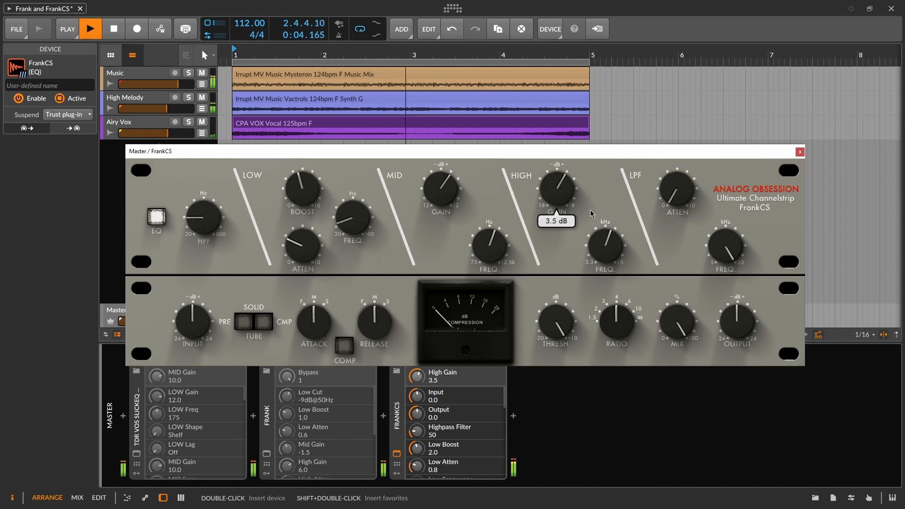
click(605, 245)
drag(605, 245, 605, 235)
click(157, 217)
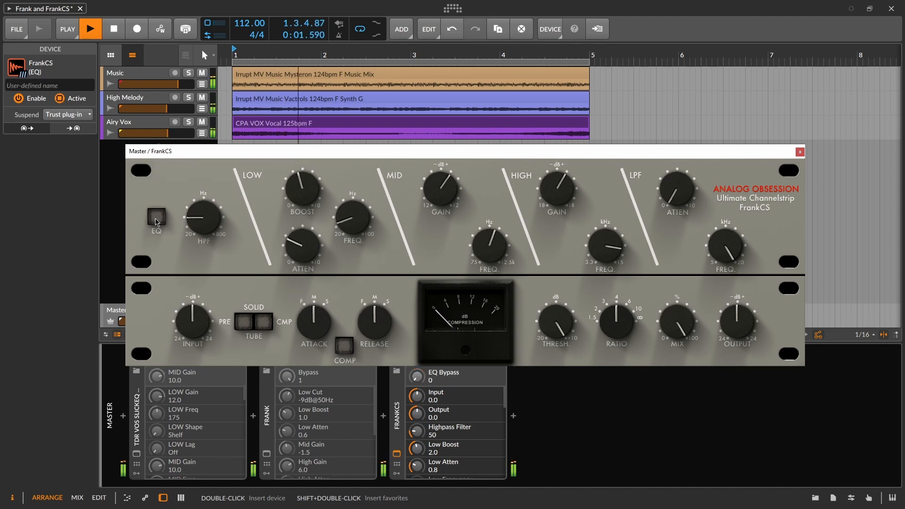
click(157, 218)
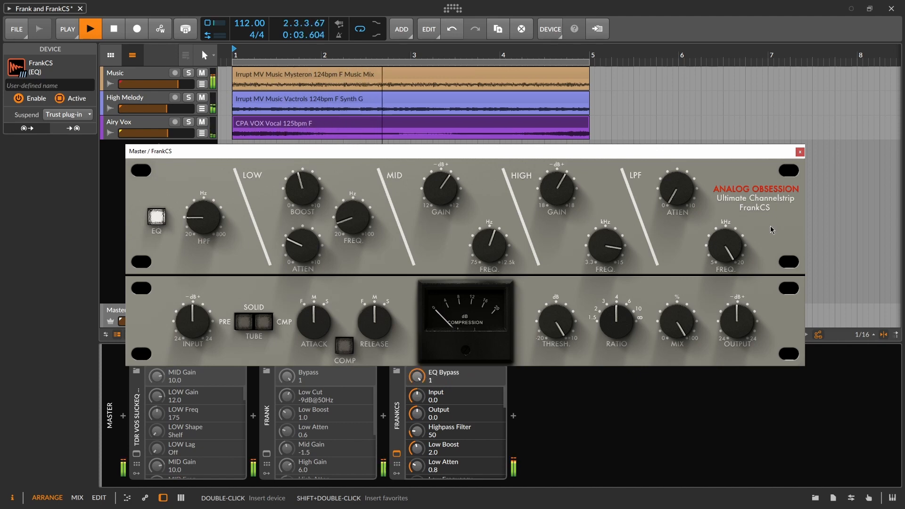
Try several low-pass settings, settle on 5.0 dB attenuation at 18.30 kHz, and compare with the EQ section bypassed.
drag(677, 188, 677, 179)
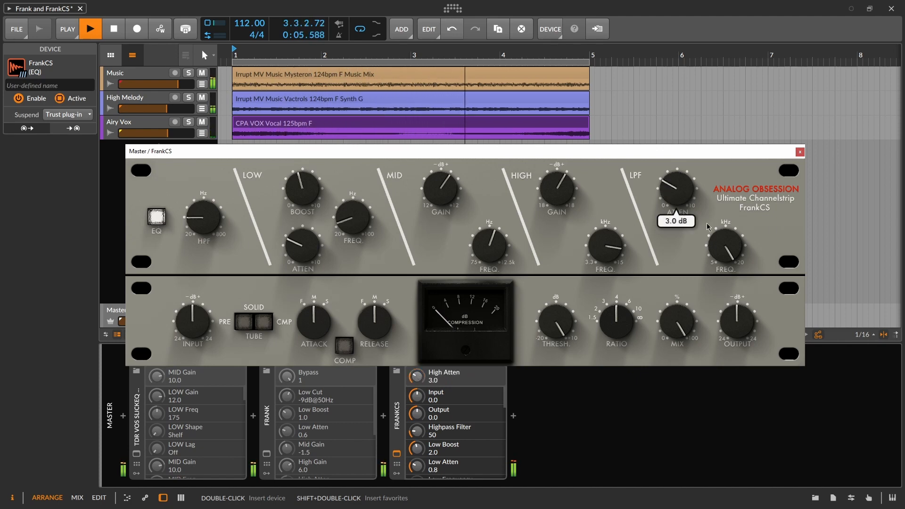
mouse_move(714, 242)
mouse_down()
mouse_move(715, 271)
mouse_move(716, 230)
mouse_up()
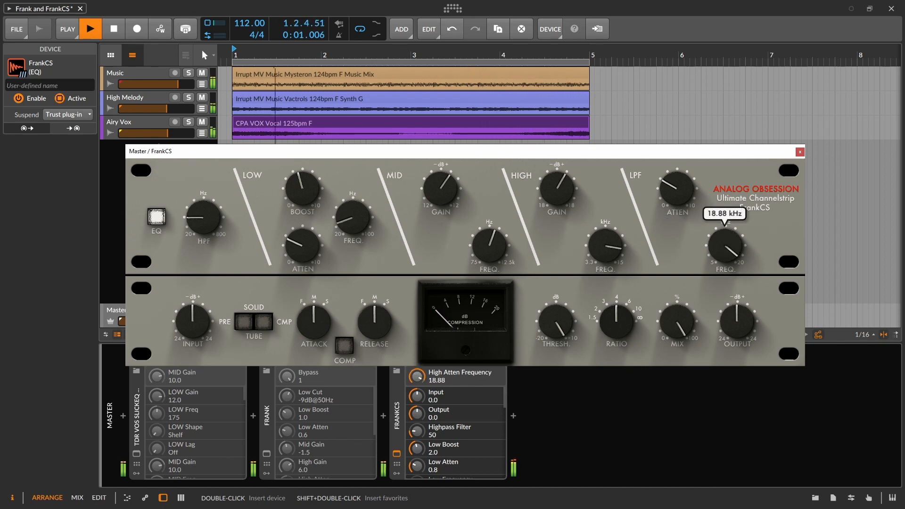
drag(677, 189, 677, 166)
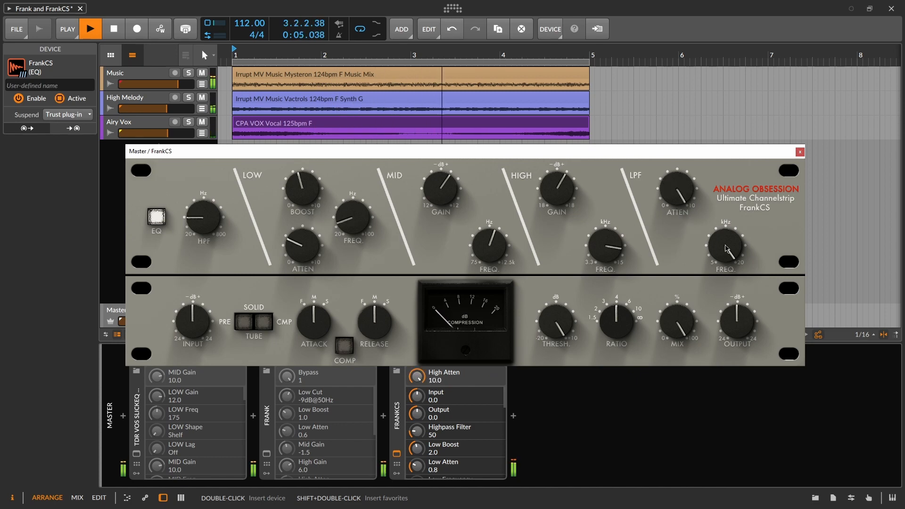
mouse_move(726, 245)
mouse_down()
mouse_move(725, 257)
mouse_move(725, 246)
mouse_up()
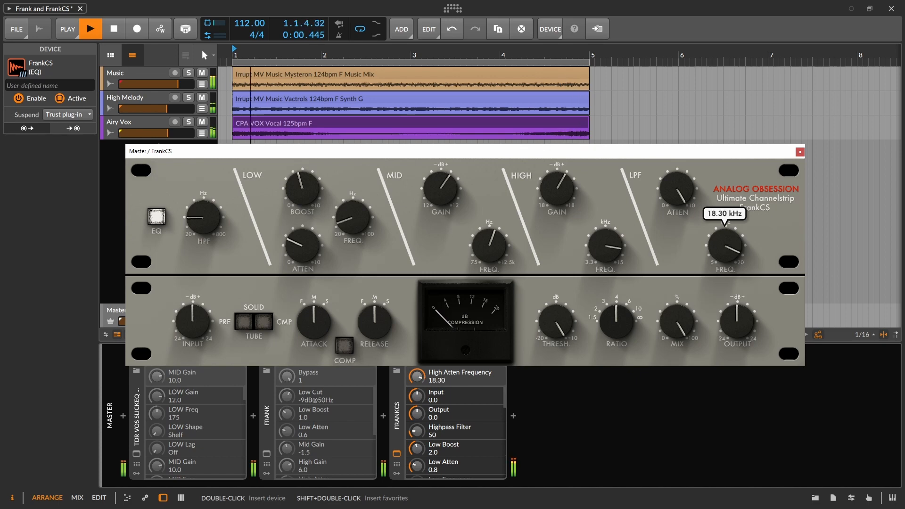
drag(678, 188, 677, 197)
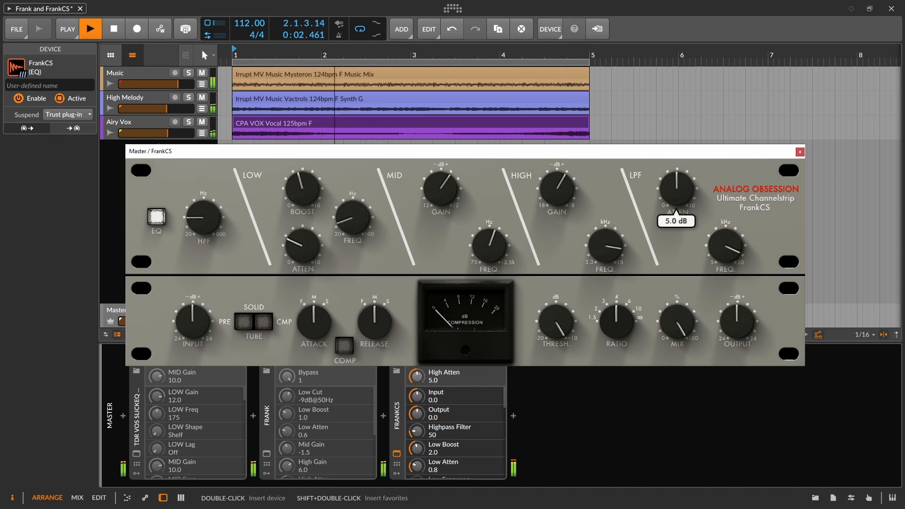
click(163, 217)
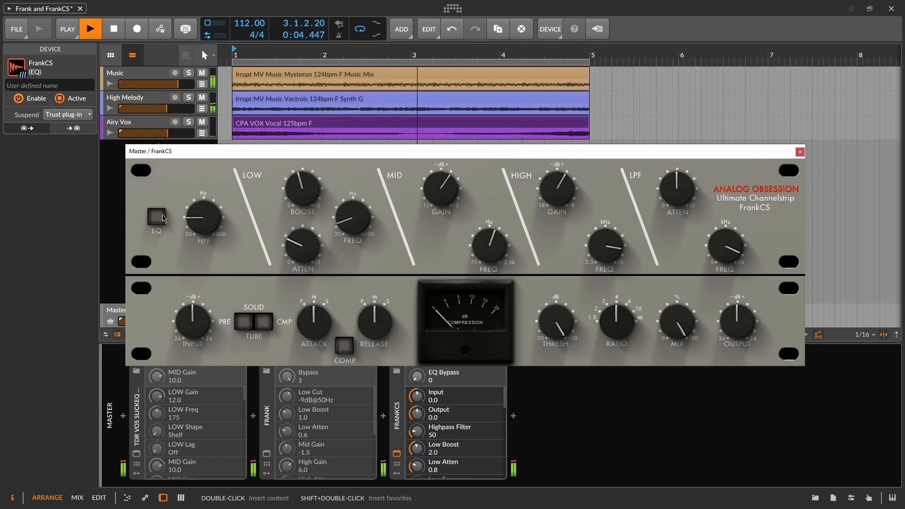
click(162, 218)
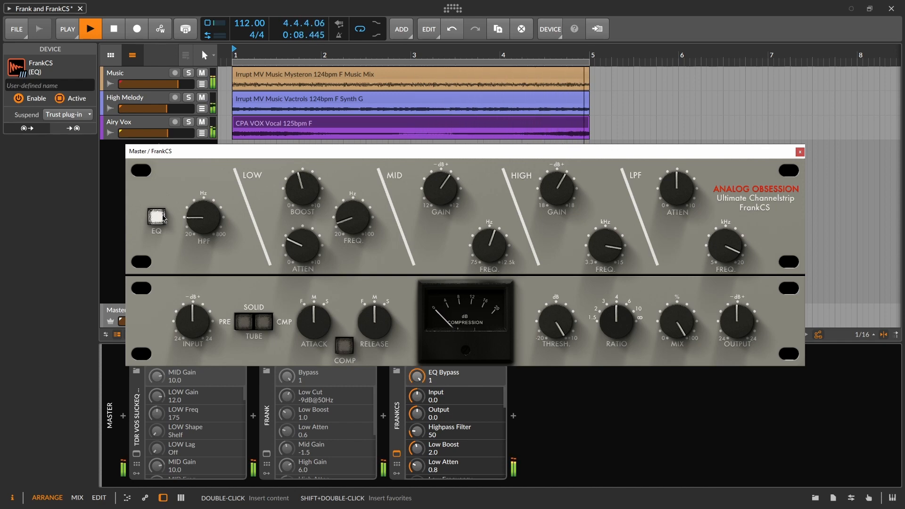
Lower FrankCS's output to -3.0 dB, compare it with the EQ section bypassed, and stop playback.
drag(738, 321, 737, 331)
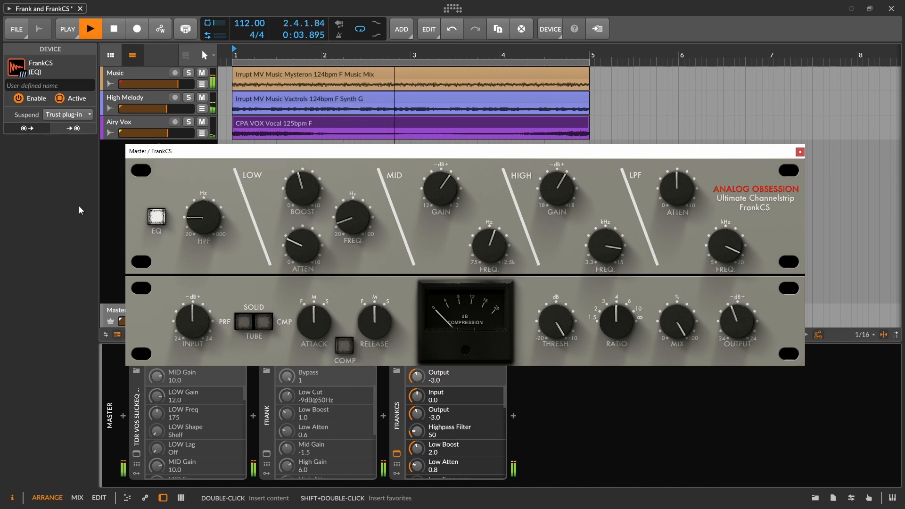
click(162, 217)
click(162, 217)
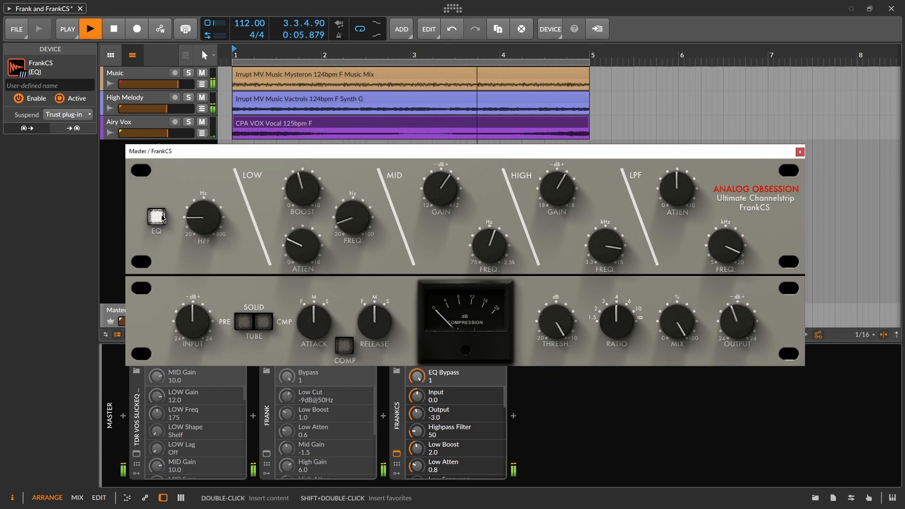
key(space)
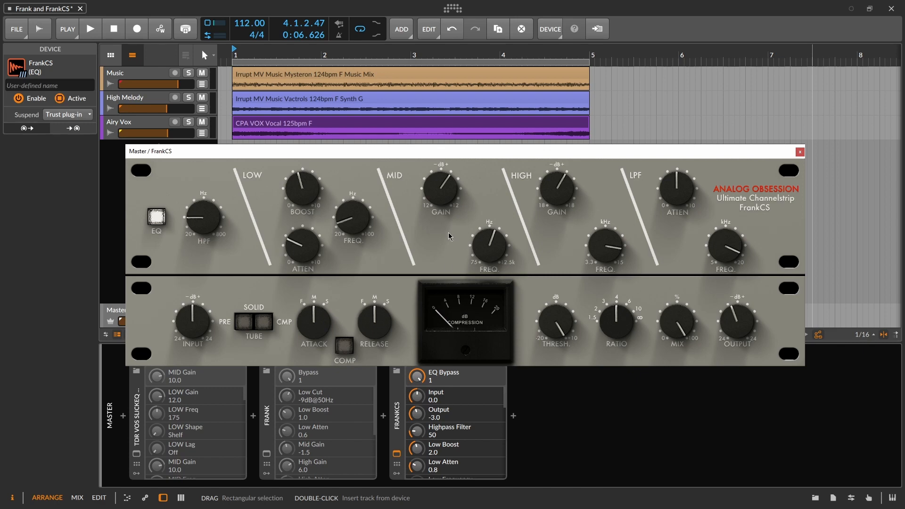
Toggle FrankCS's preamp and compressor models between Solid State and Tube, leaving both on Tube.
click(242, 326)
click(241, 326)
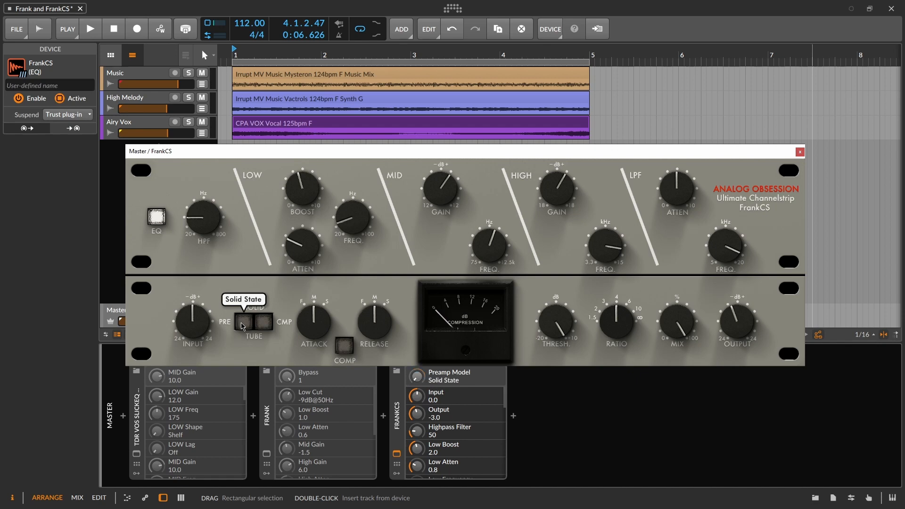
click(241, 326)
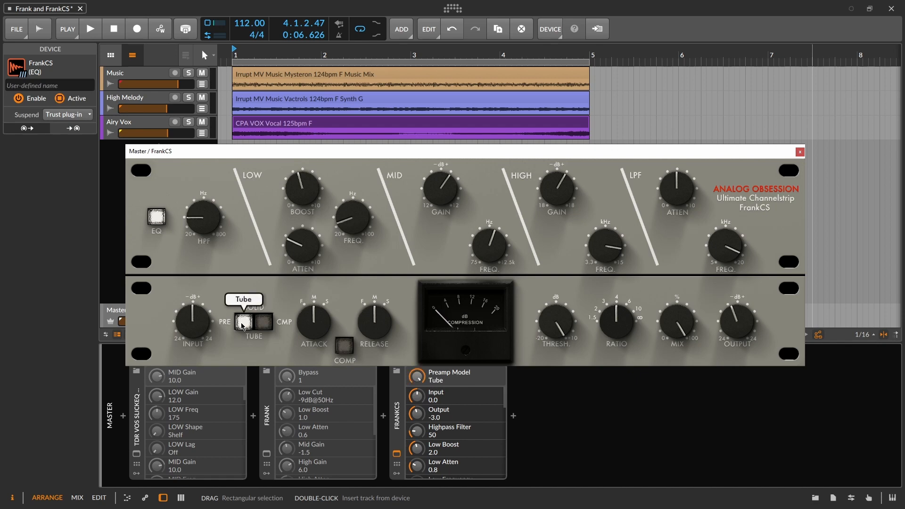
click(270, 328)
click(270, 327)
click(270, 327)
click(270, 327)
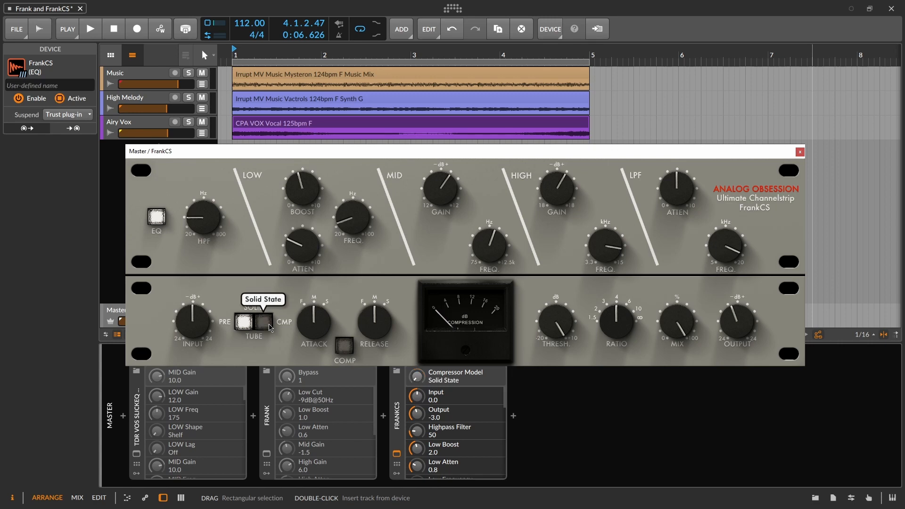
click(270, 327)
click(270, 327)
click(270, 327)
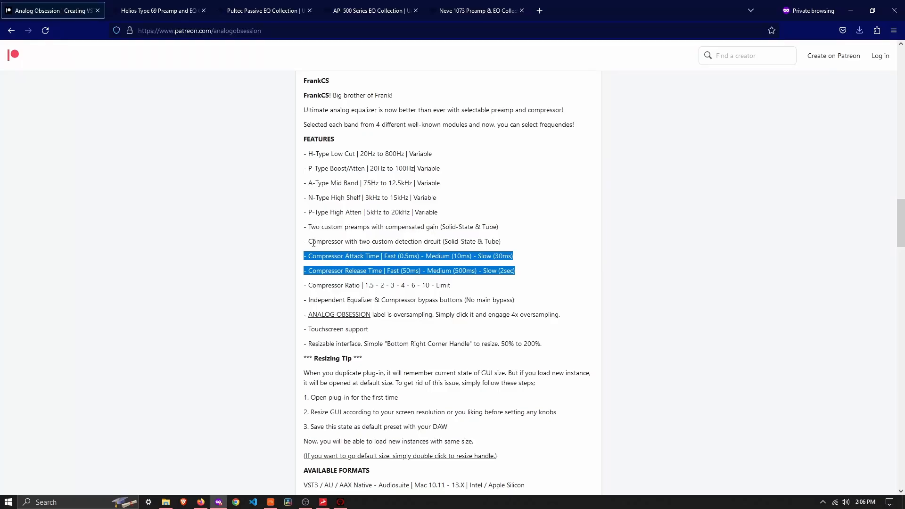
Highlight the compressor detection, attack and release notes on the FrankCS Patreon page, and return to Bitwig Studio.
drag(303, 242, 525, 276)
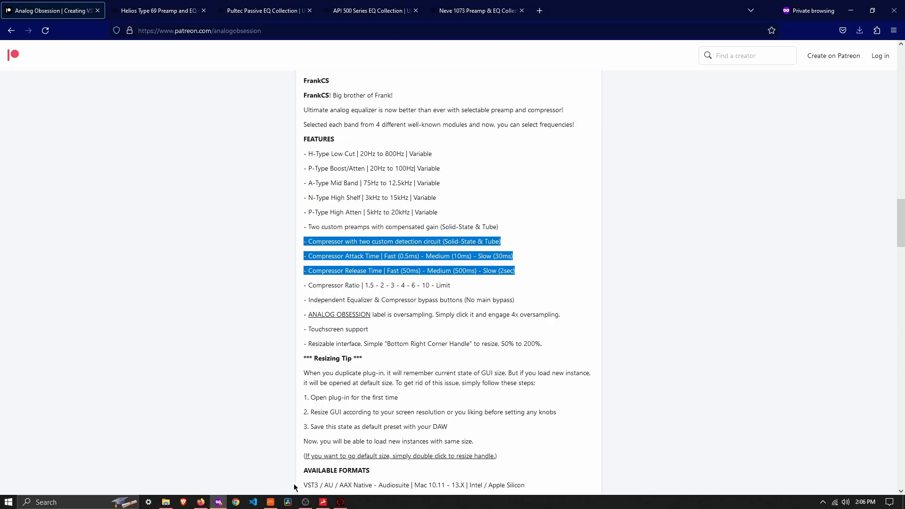
click(271, 502)
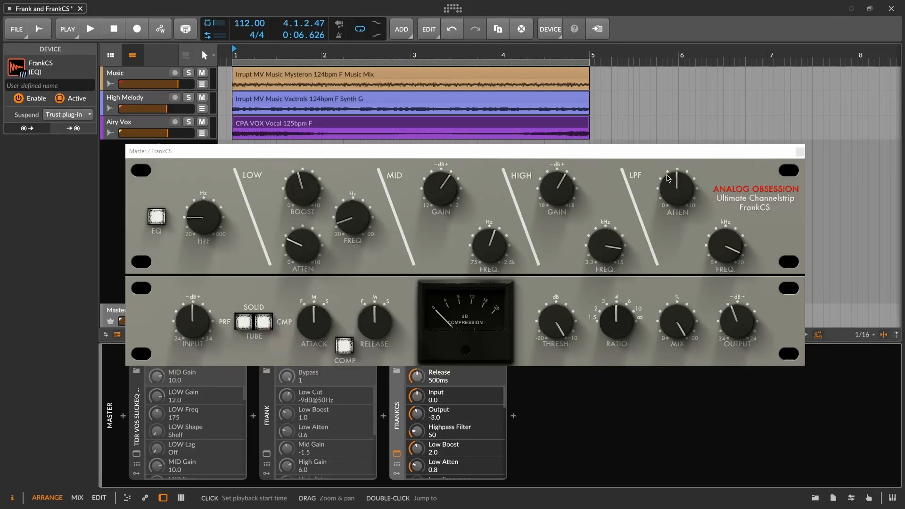
Set FrankCS's compressor release to the slow 2 sec setting and its attack to fast.
click(384, 334)
drag(384, 333, 384, 318)
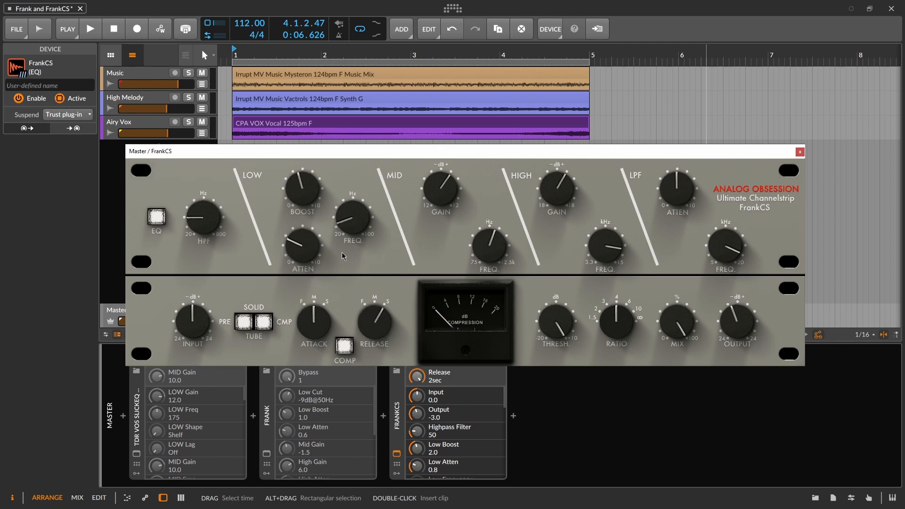
drag(331, 323, 331, 328)
click(382, 322)
Play the loop and set the compressor's threshold to -3.3 dB and its ratio to 3:1.
key(space)
drag(557, 320, 556, 335)
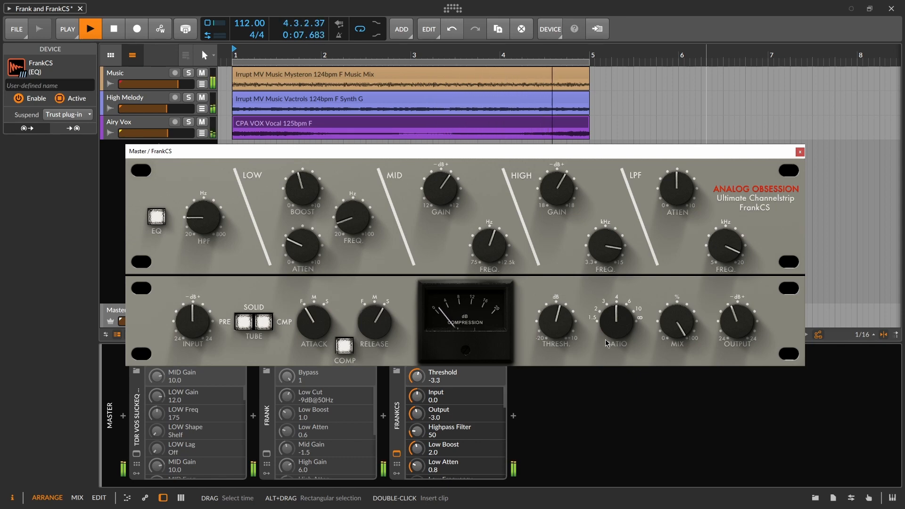
drag(604, 340, 604, 348)
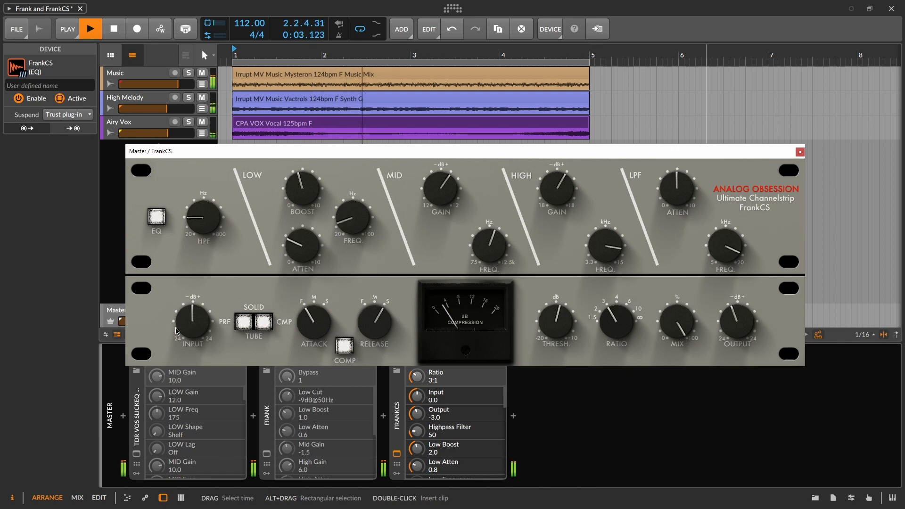
Raise FrankCS's input to 3.0 dB, reset its output to 0.0 dB, and compare with the compressor section bypassed.
drag(192, 323, 193, 315)
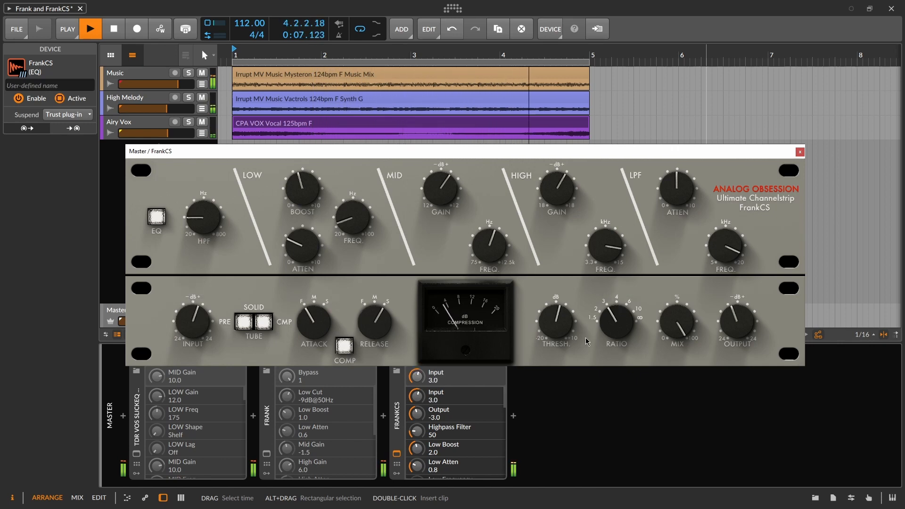
double_click(751, 336)
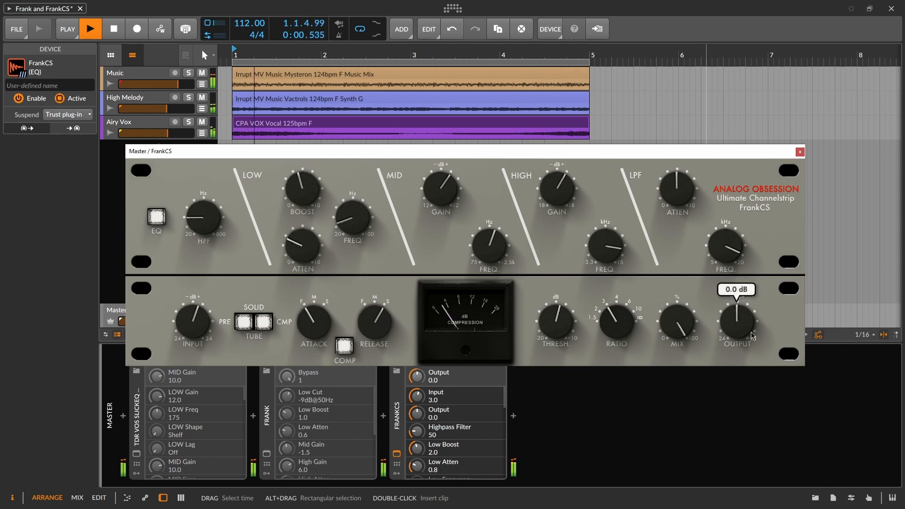
click(349, 353)
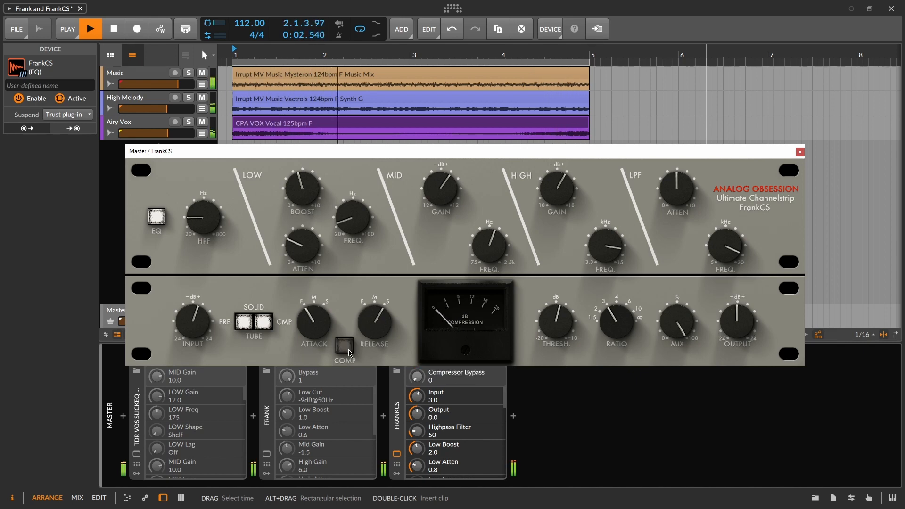
click(349, 352)
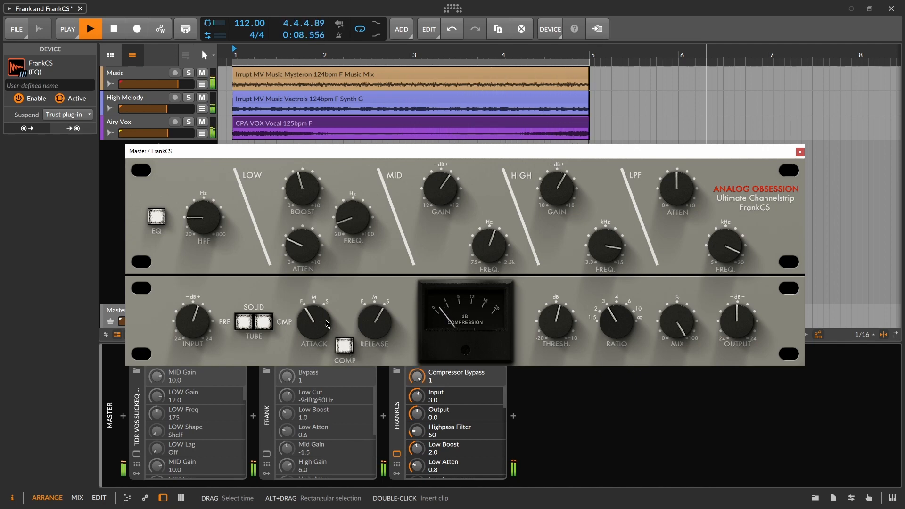
Try a slow attack and a 50 ms release on the compressor with the threshold at -7.6 dB.
drag(375, 322, 374, 337)
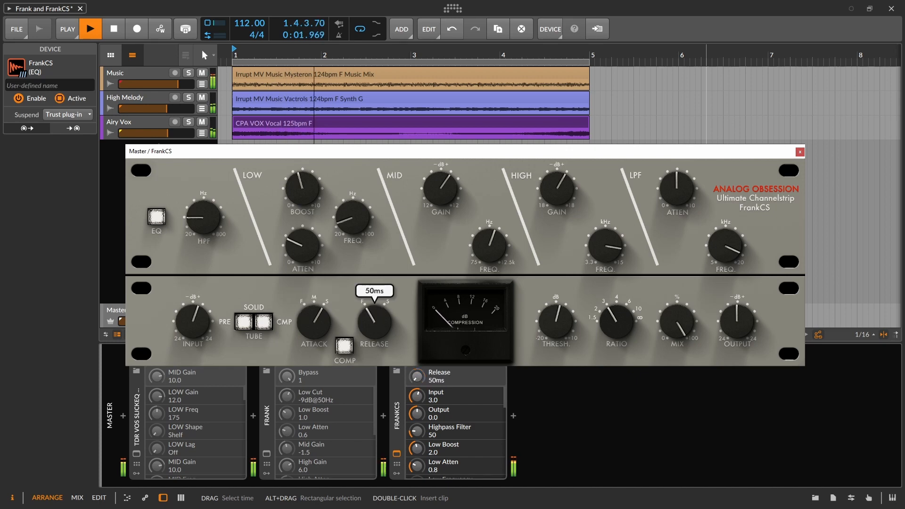
drag(556, 321, 556, 331)
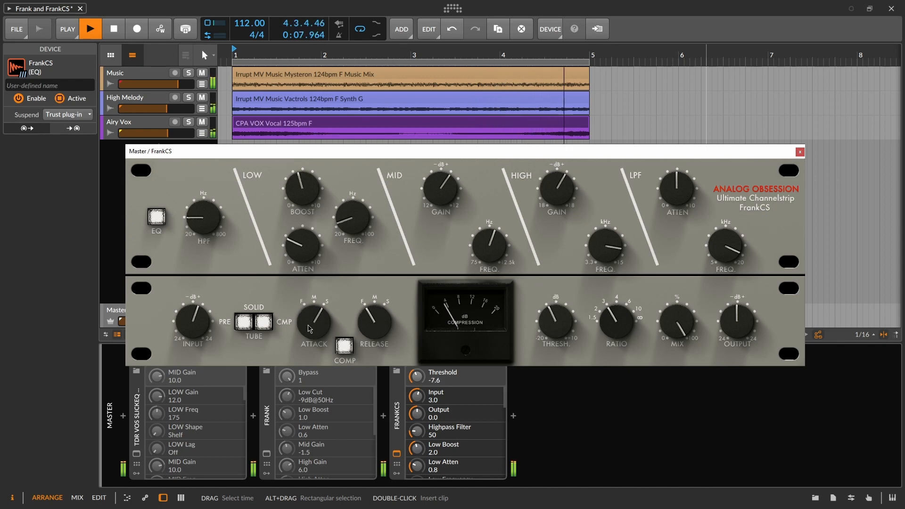
drag(314, 322, 376, 323)
Return the compressor to a fast attack and 2 sec release, and raise the threshold to -3.3 dB.
drag(556, 322, 556, 319)
drag(315, 323, 315, 333)
drag(374, 323, 374, 315)
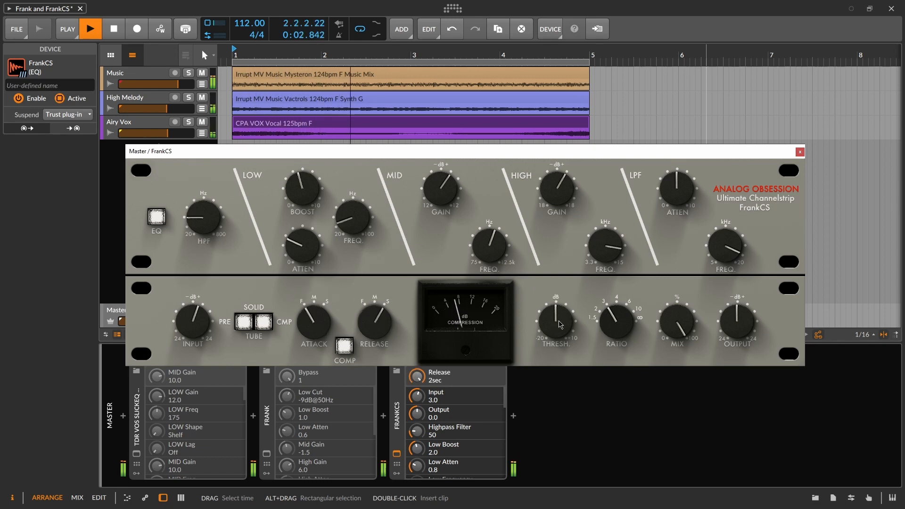
drag(556, 321, 556, 320)
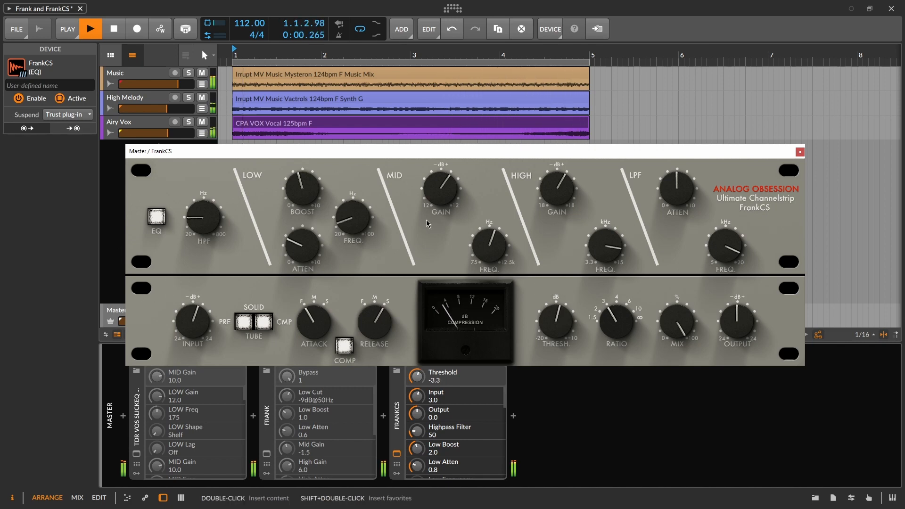
Move the FrankCS window clear of the master's device chain and disable the whole FrankCS device.
drag(395, 151, 391, 87)
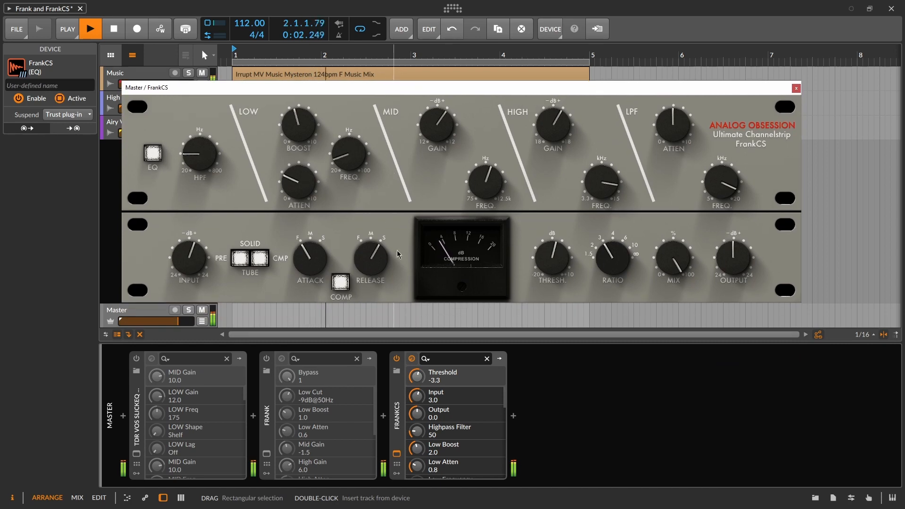
click(397, 358)
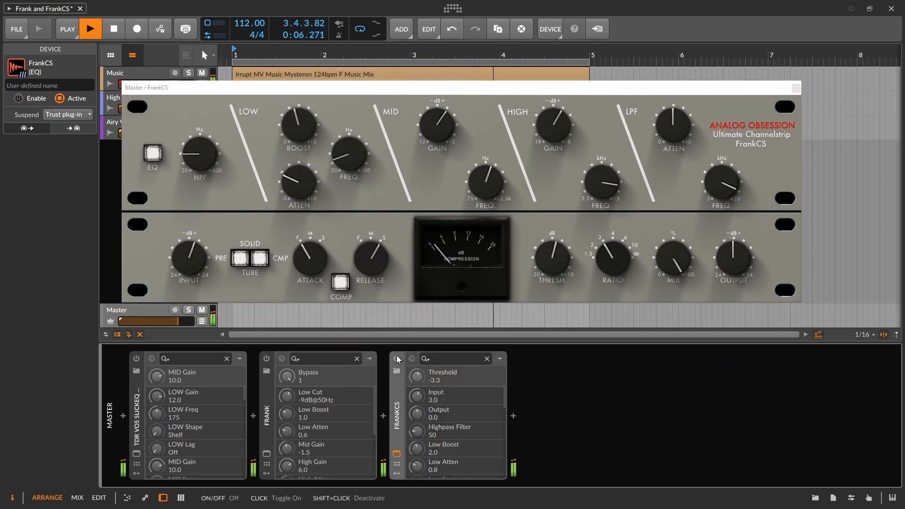
Set FrankCS's compressor ratio to 2:1, comparing the playing mix with the whole device enabled and disabled, and leave it enabled.
click(397, 358)
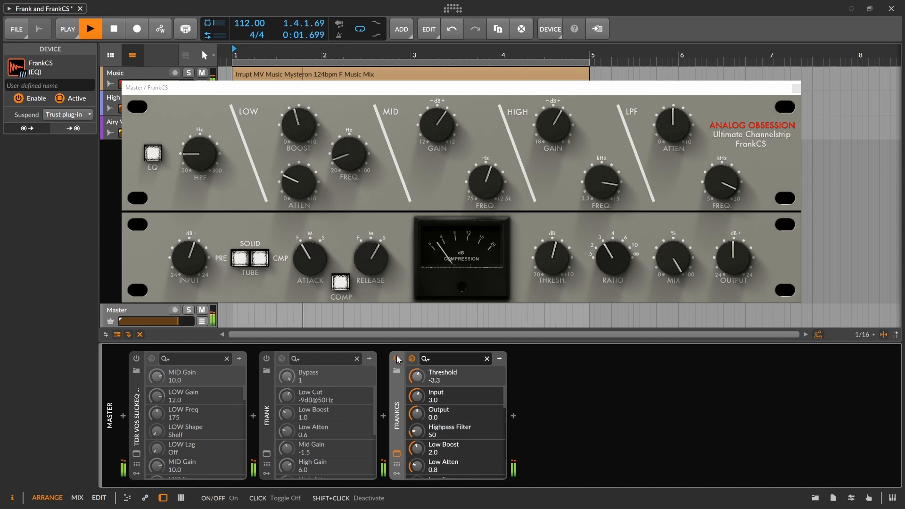
click(397, 359)
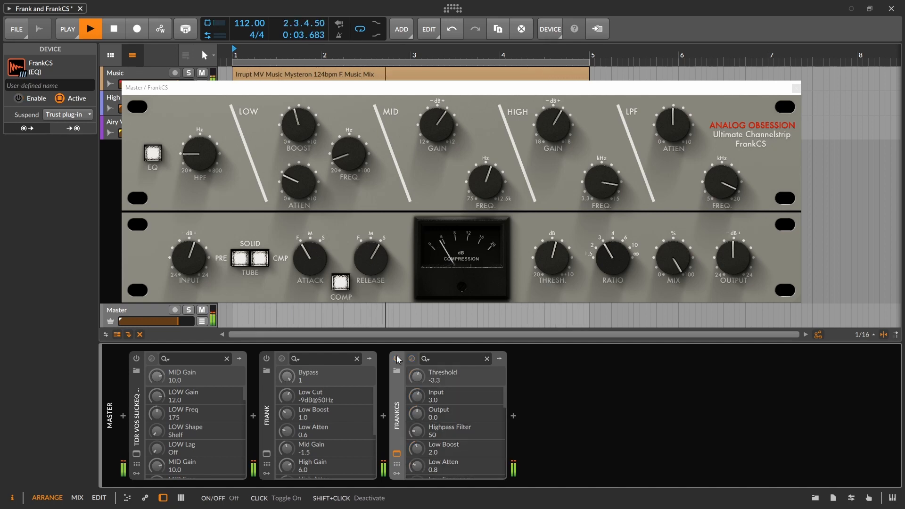
click(398, 359)
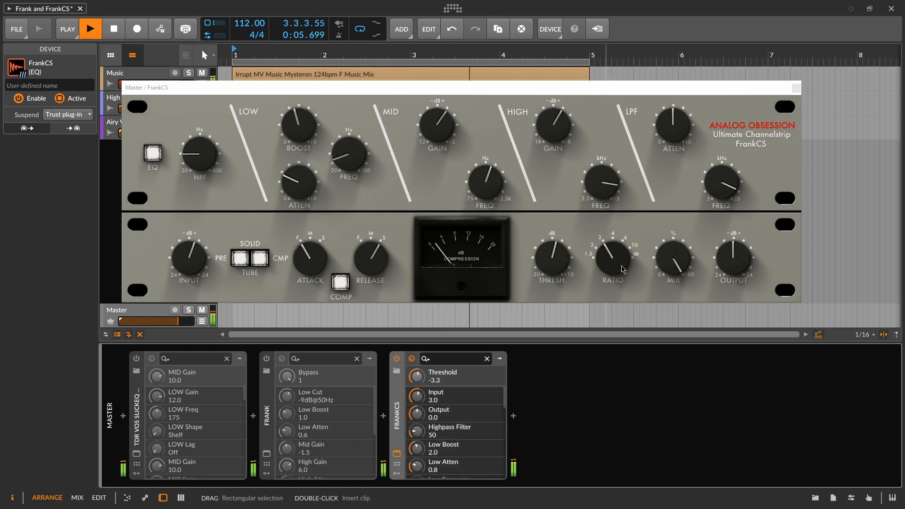
drag(614, 262, 614, 275)
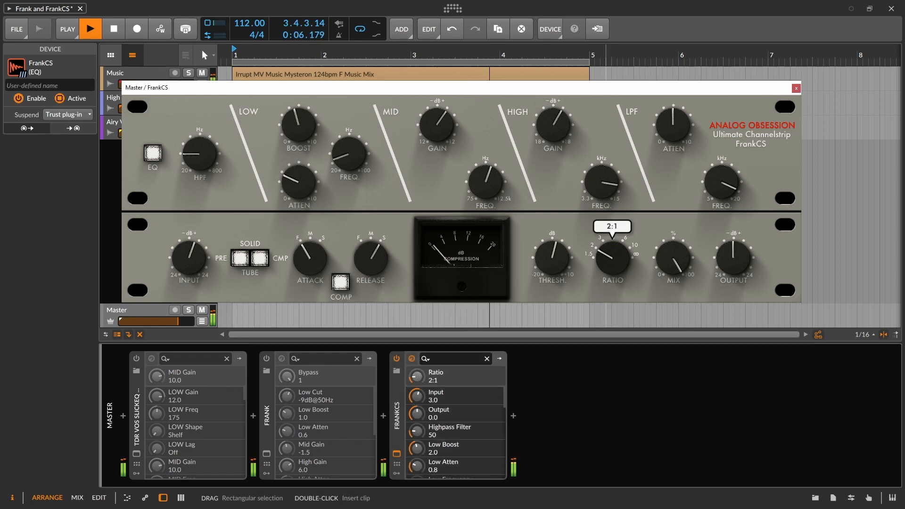
click(397, 360)
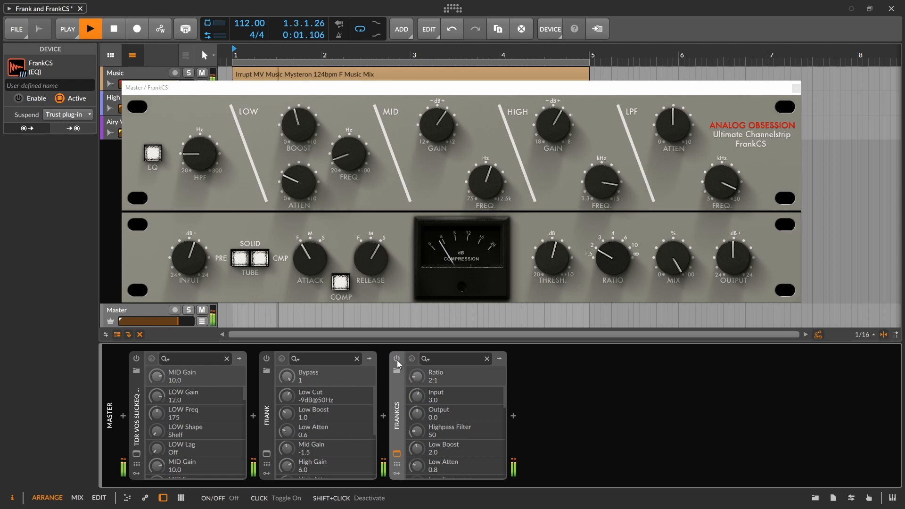
click(397, 360)
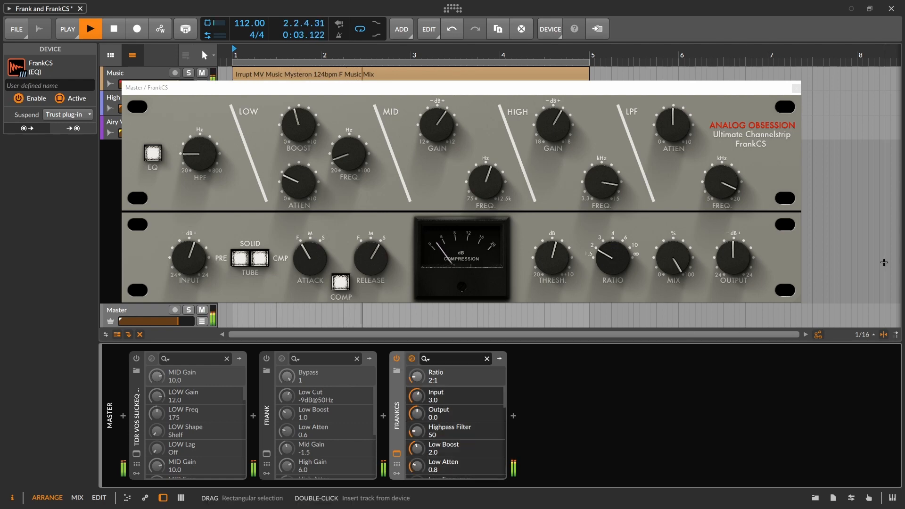
Stop playback, and close and reopen the FrankCS plug-in window.
click(797, 88)
key(space)
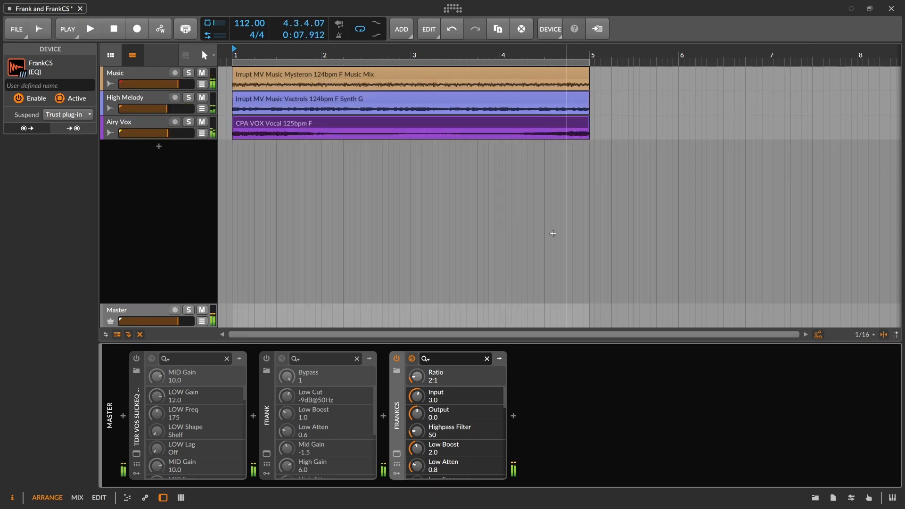
click(397, 453)
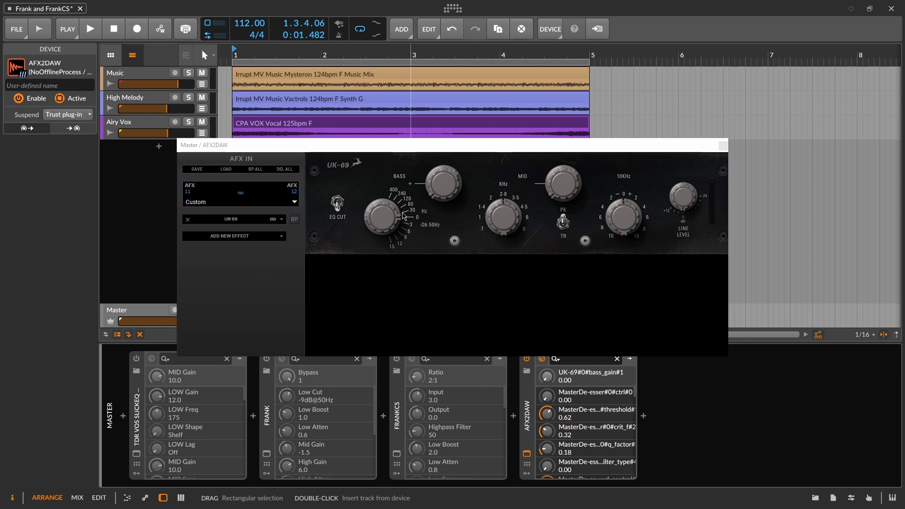
Lower the UK-69's bass frequency parameter to 0.60 during playback and compare the sound with the UK-69 bypassed.
key(space)
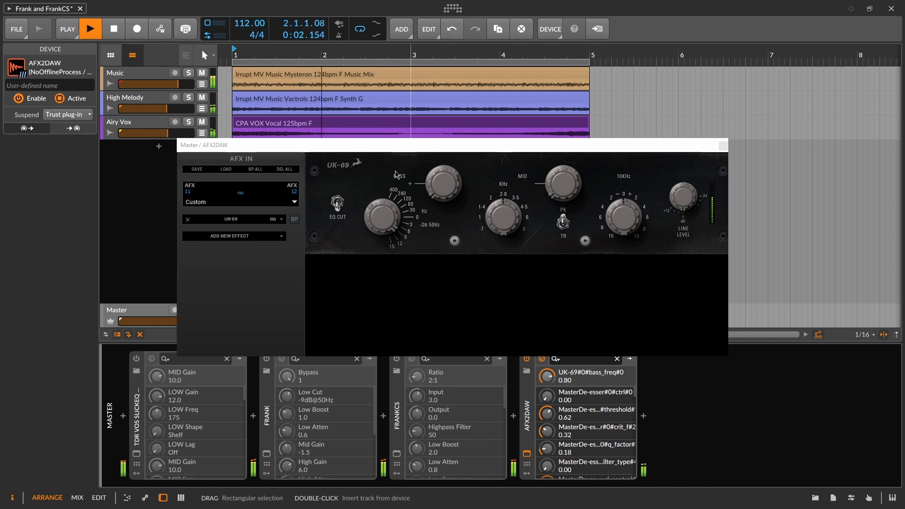
scroll(390, 183, down, 4)
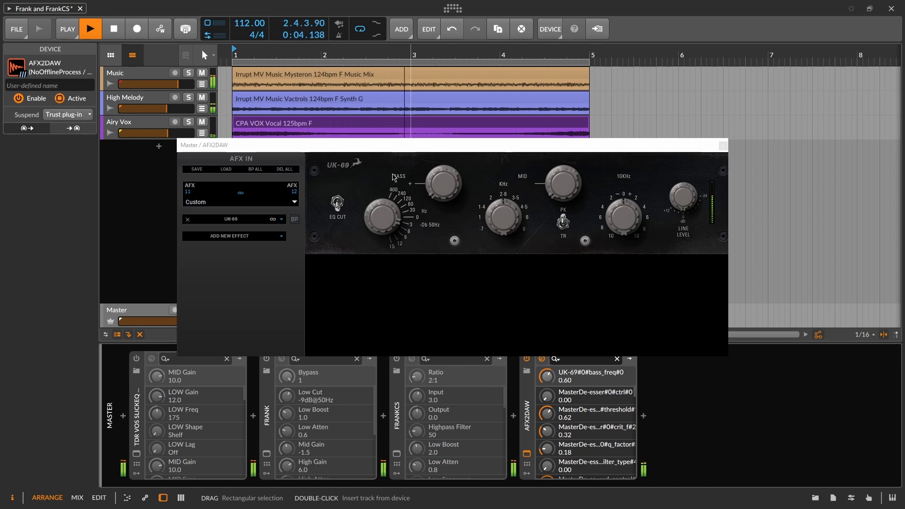
click(339, 205)
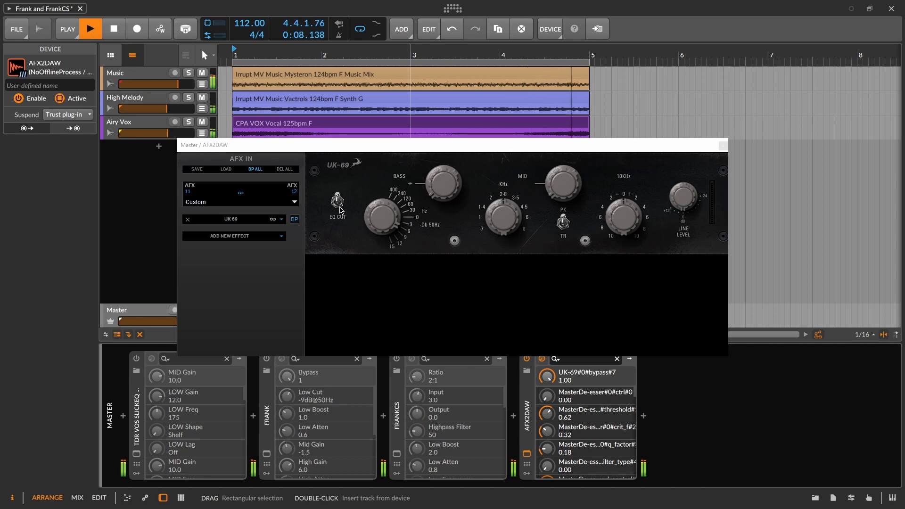
click(340, 209)
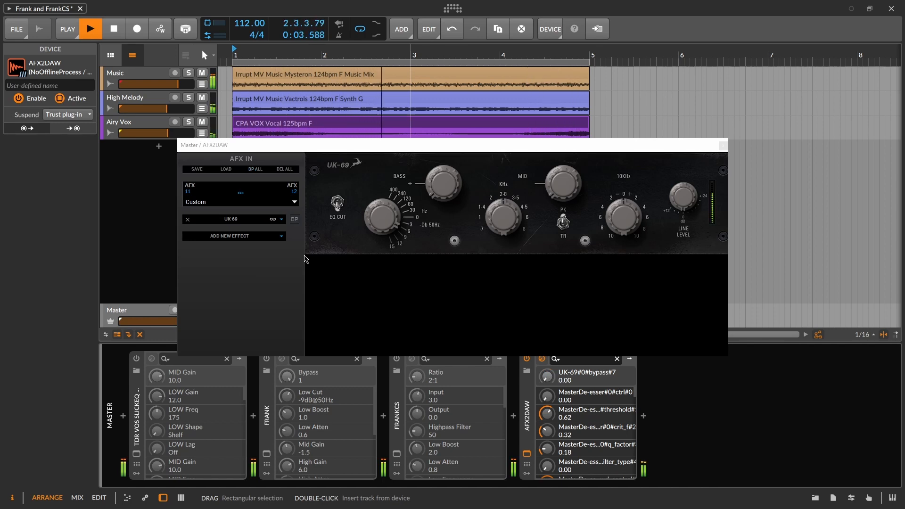
key(space)
Add a VEQ-1A after the UK-69 and set its low frequency to 60 CPS, low boost to 0.38 and low attenuation to 0.25.
click(281, 237)
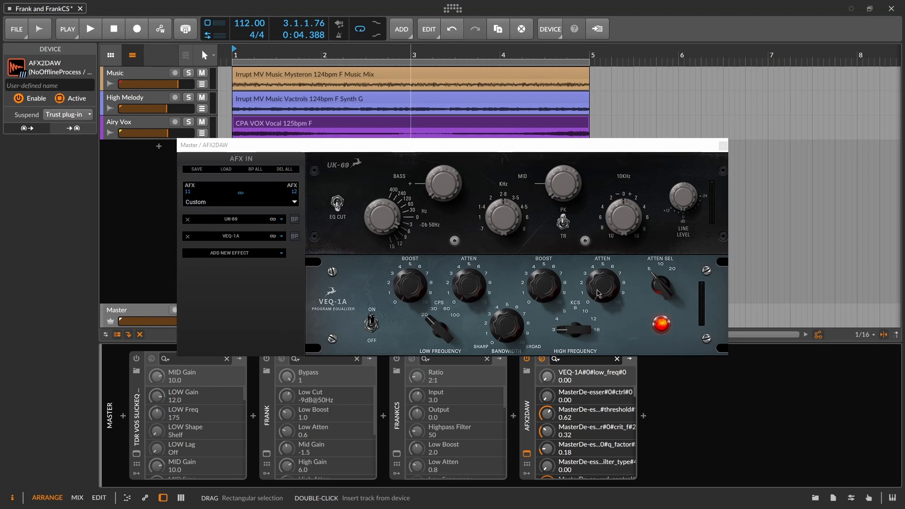
key(space)
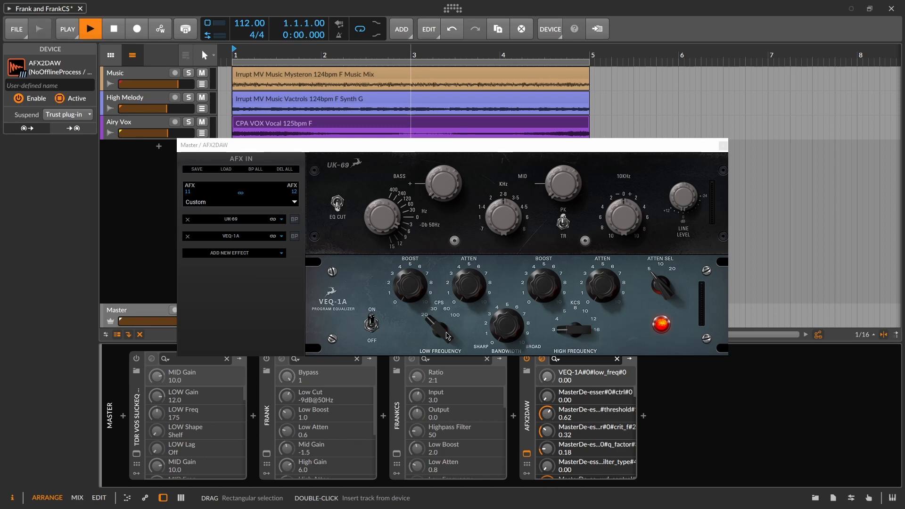
drag(442, 333, 442, 313)
drag(415, 283, 442, 255)
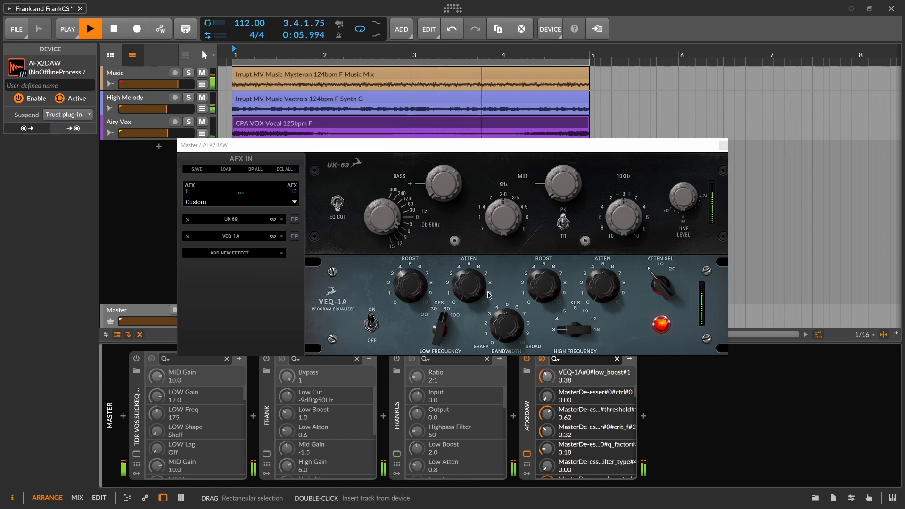
drag(469, 285, 489, 216)
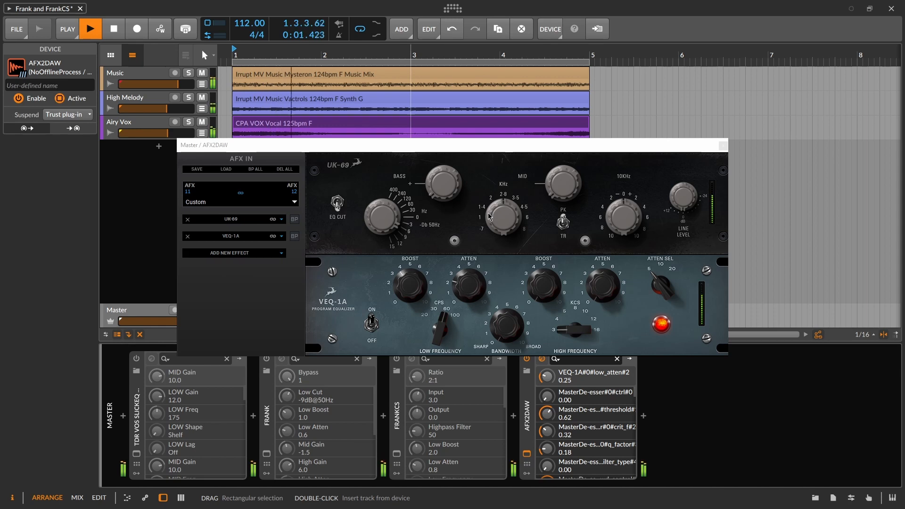
Fine-tune the VEQ-1A's low boost to 0.34 and low attenuation to 0.19, comparing the playback with it bypassed.
drag(417, 289, 416, 285)
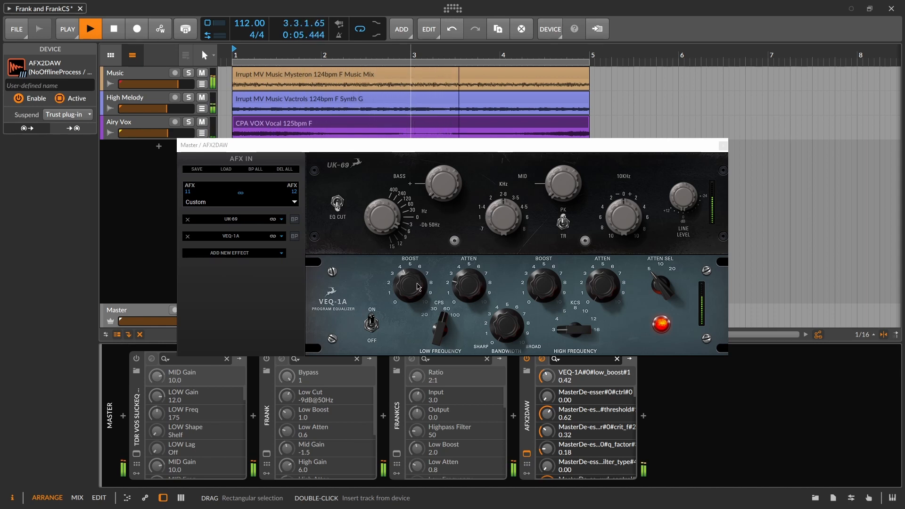
click(372, 325)
click(374, 327)
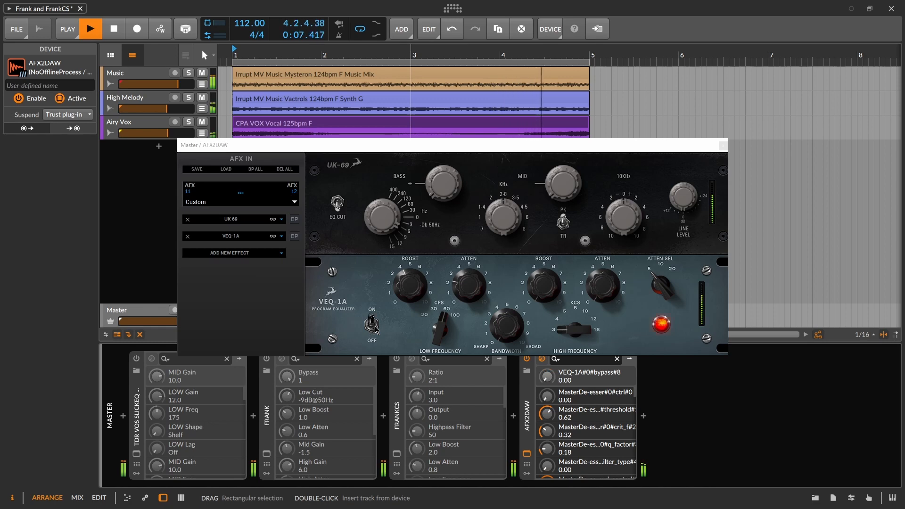
drag(409, 292, 408, 308)
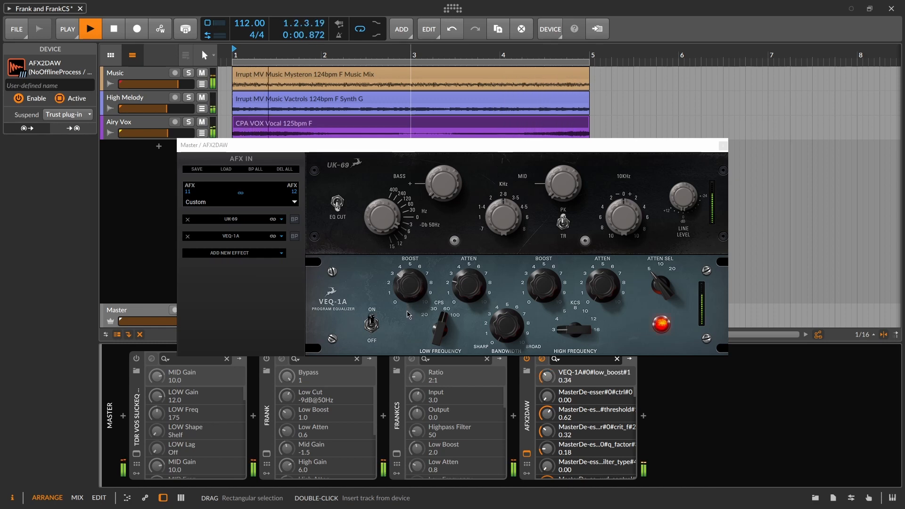
click(376, 327)
click(374, 327)
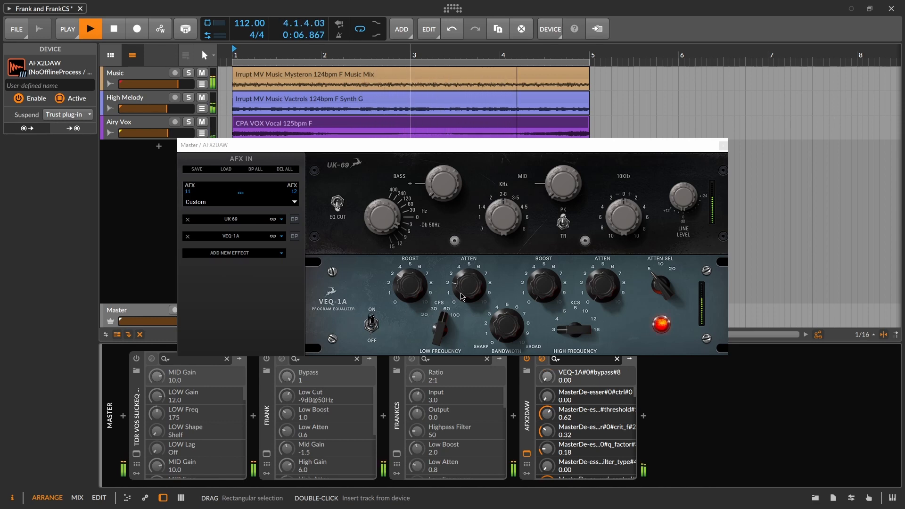
click(465, 297)
key(space)
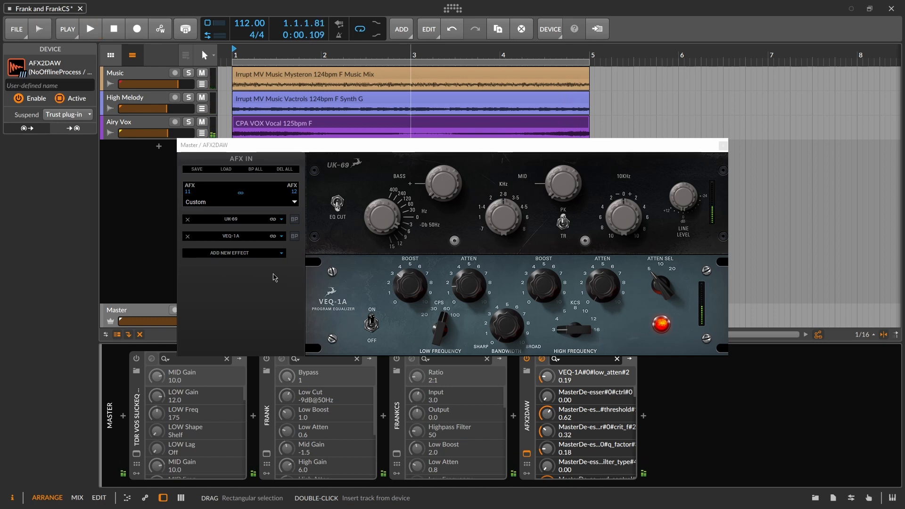
Add a VEQ-55A after the VEQ-1A and lower its mid gain to 0.40 while the mix plays.
click(242, 255)
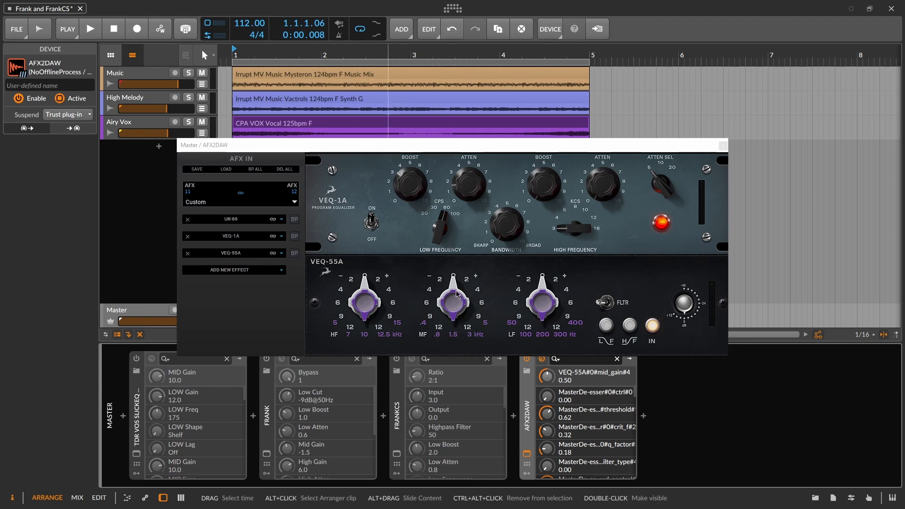
key(space)
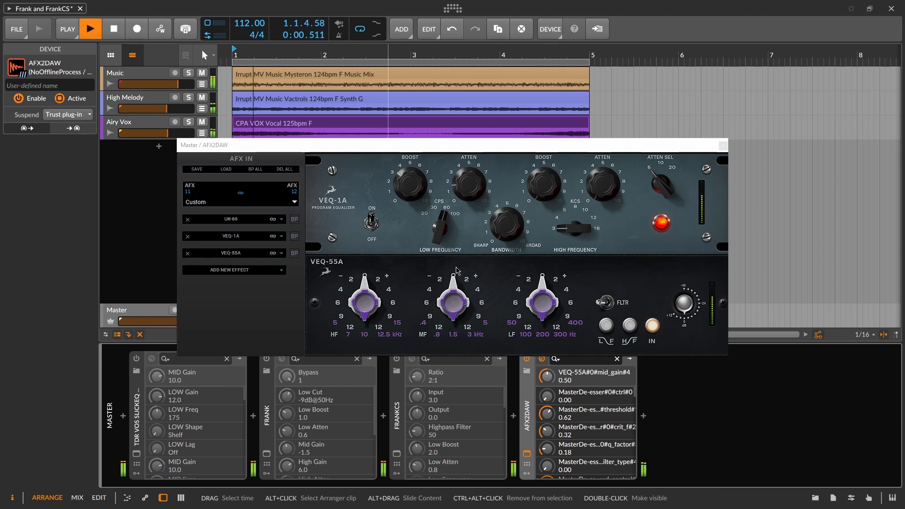
drag(456, 294, 476, 306)
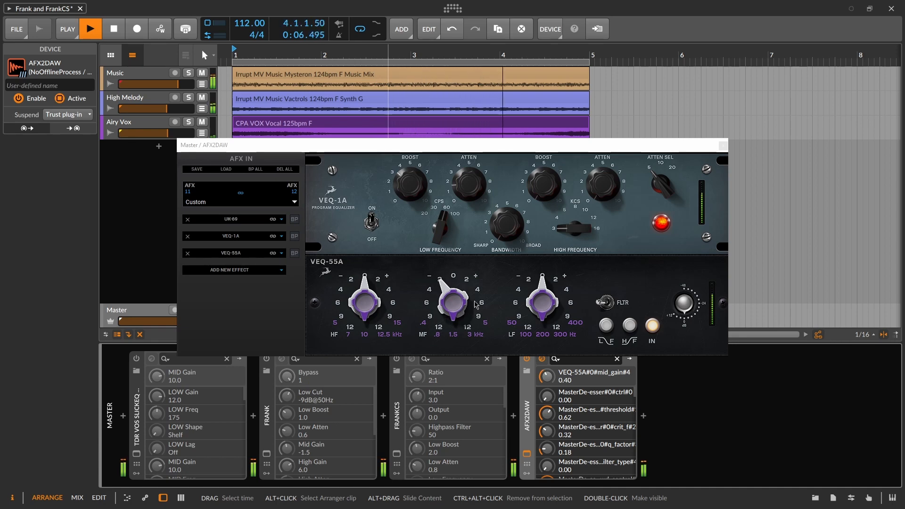
key(space)
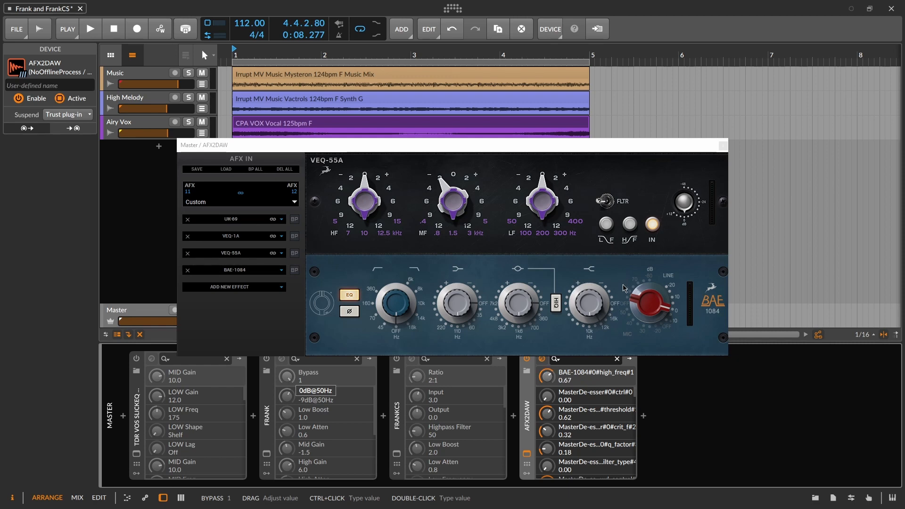
Reduce the BAE-1084's high gain to 0.60 during playback, comparing the sound with its EQ bypassed.
key(space)
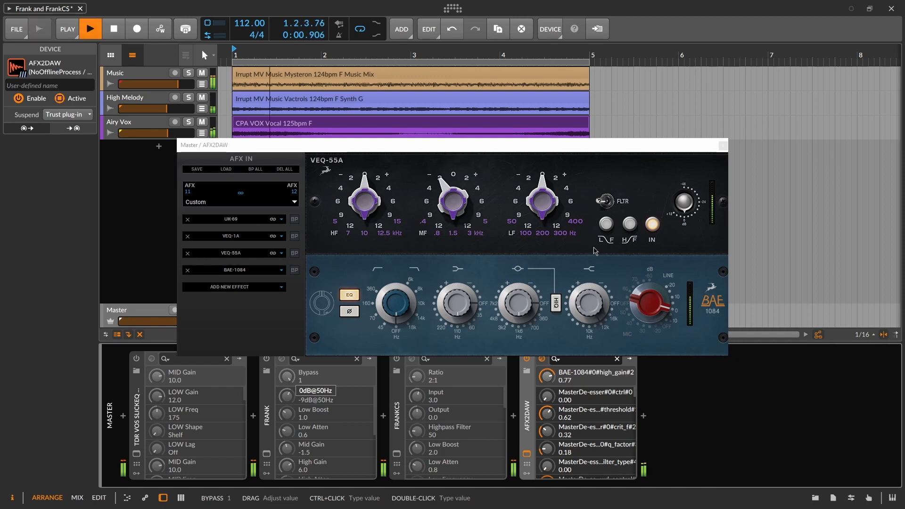
drag(603, 202, 579, 268)
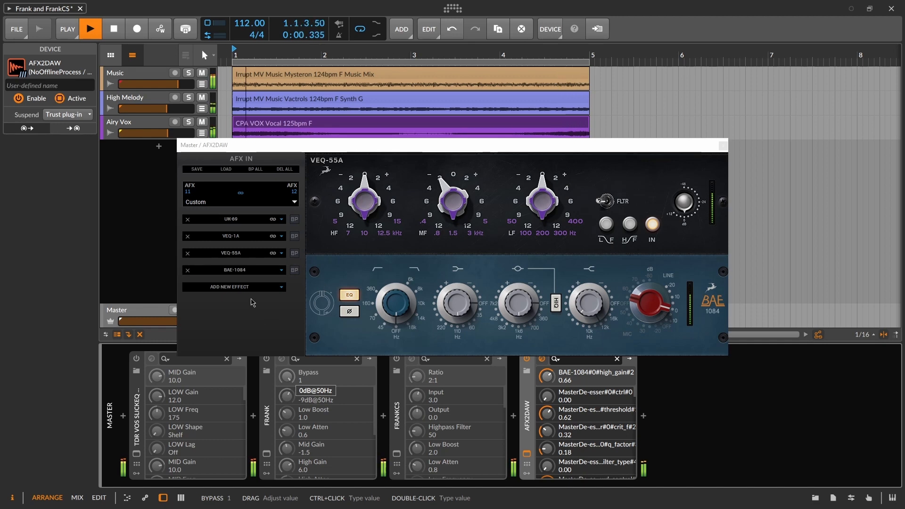
click(353, 298)
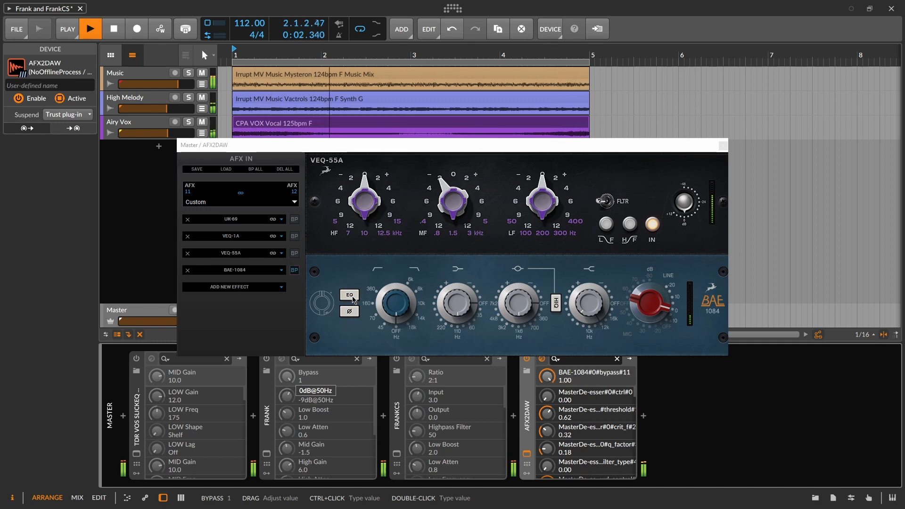
click(353, 298)
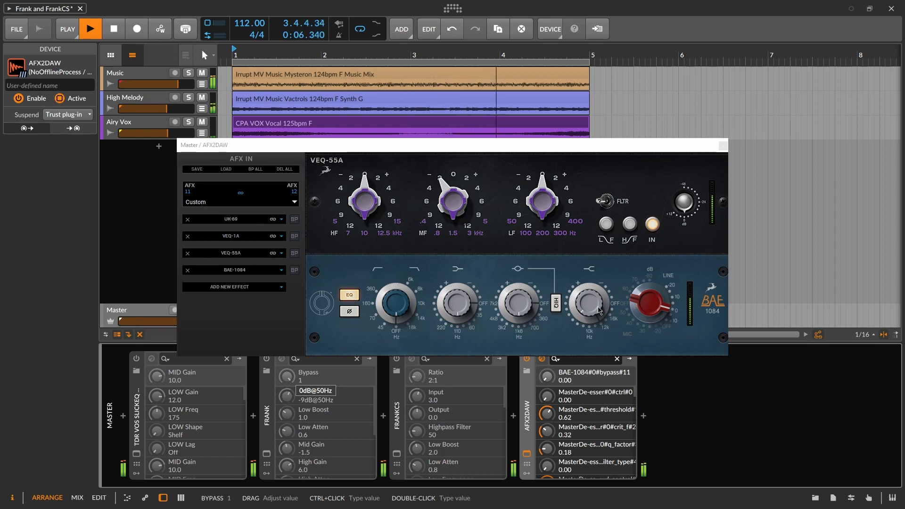
drag(590, 305, 590, 322)
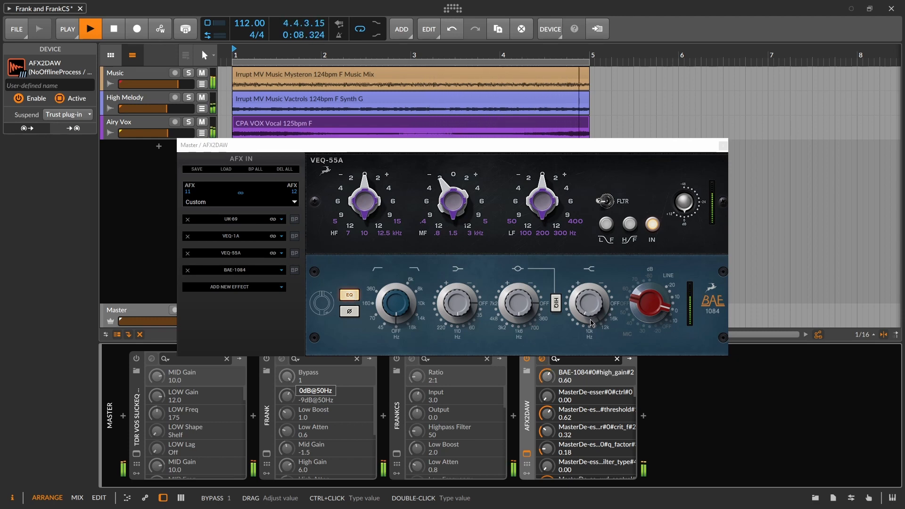
click(355, 298)
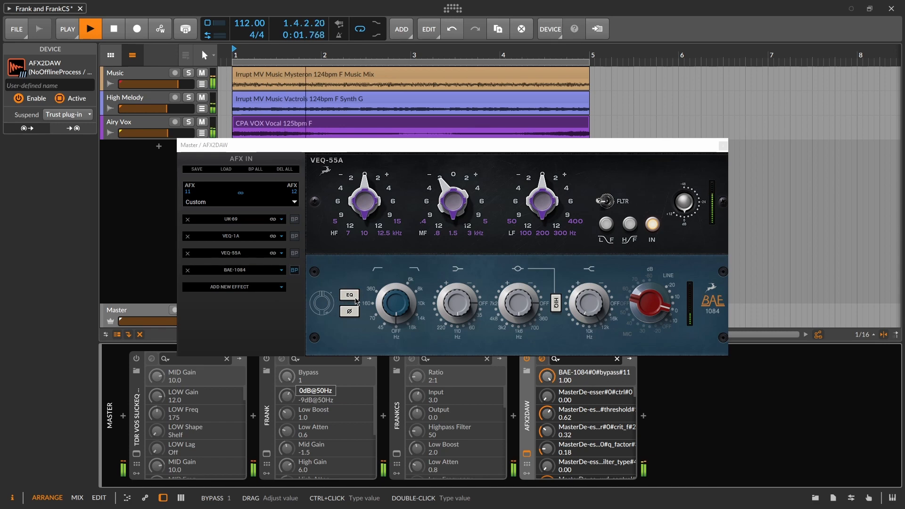
click(355, 298)
key(space)
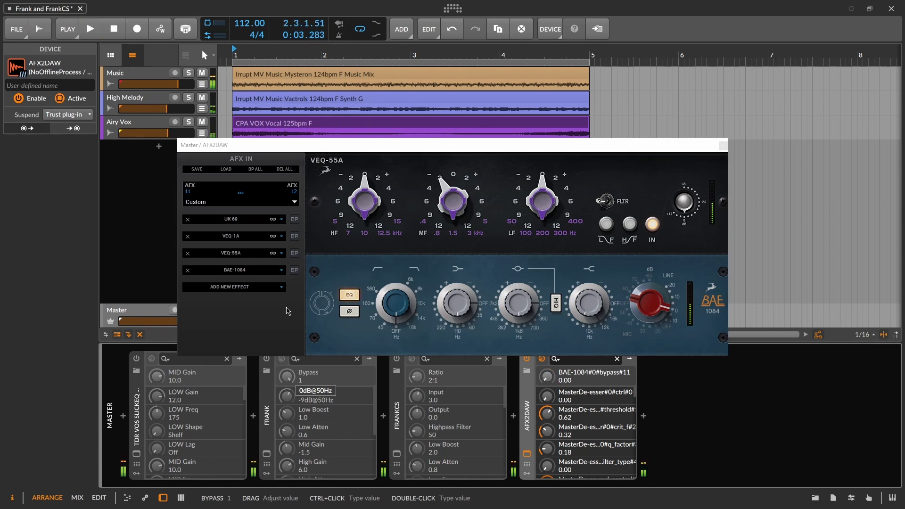
Add a second VEQ-1A after the BAE-1084 with high attenuation 0.36 at selector 20, and compare playback with it bypassed.
click(256, 291)
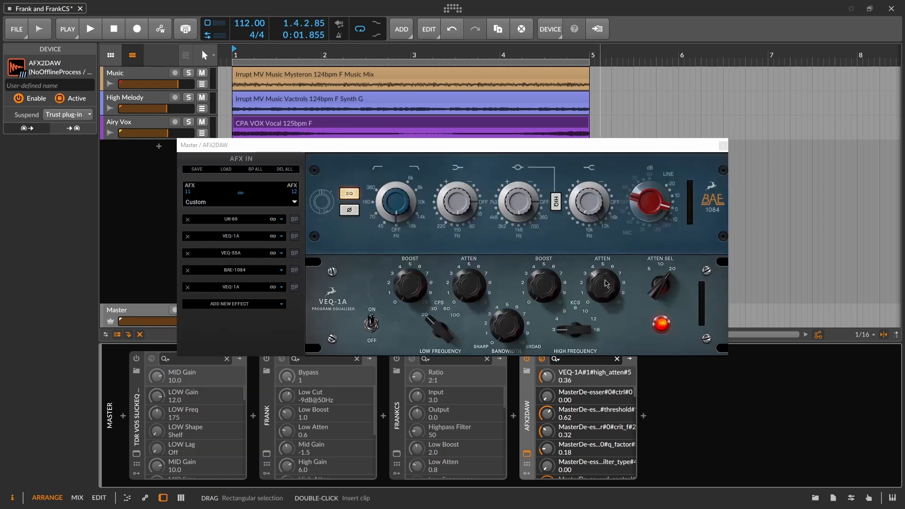
key(space)
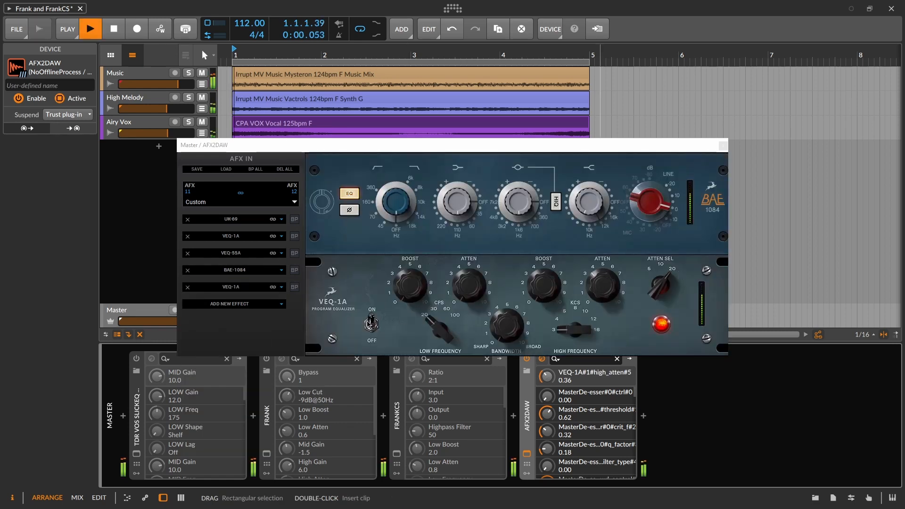
click(371, 324)
click(371, 324)
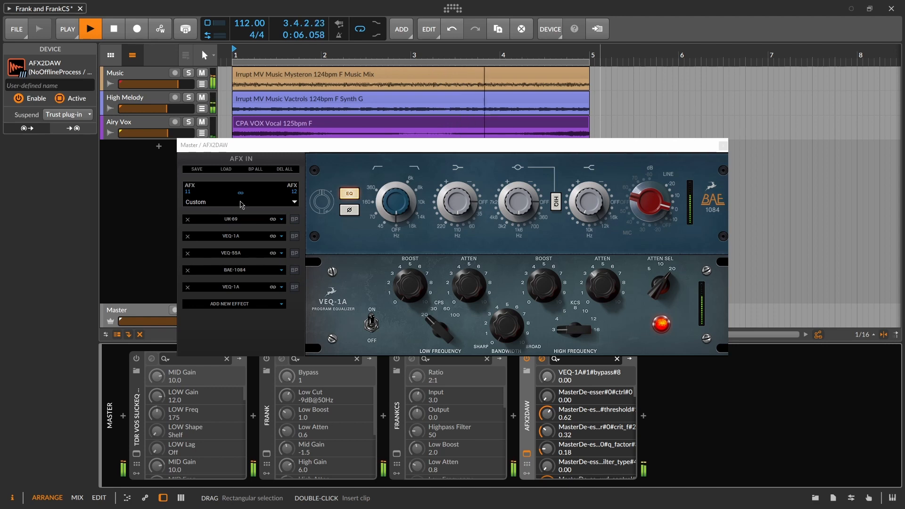
Show the UK-69, first VEQ-1A, VEQ-55A and BAE-1084 in turn to review the EQ chain's settings during playback.
click(243, 220)
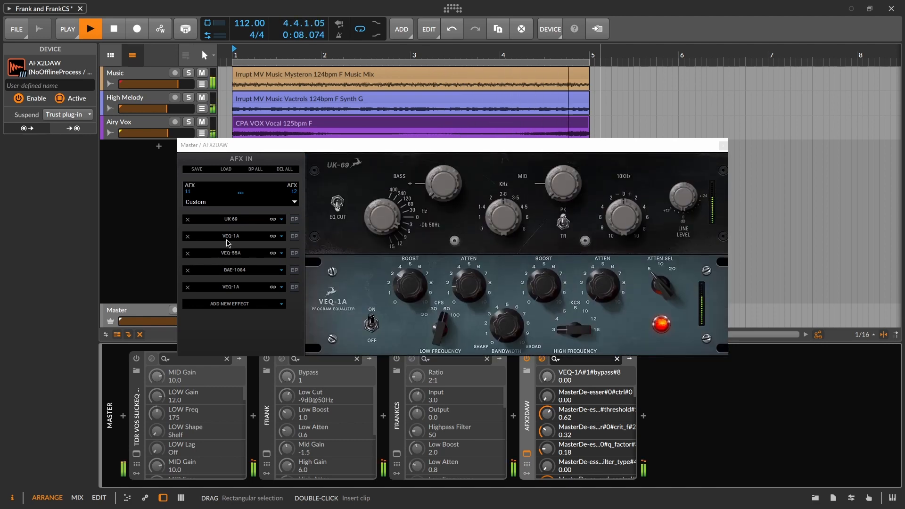
click(232, 236)
click(233, 256)
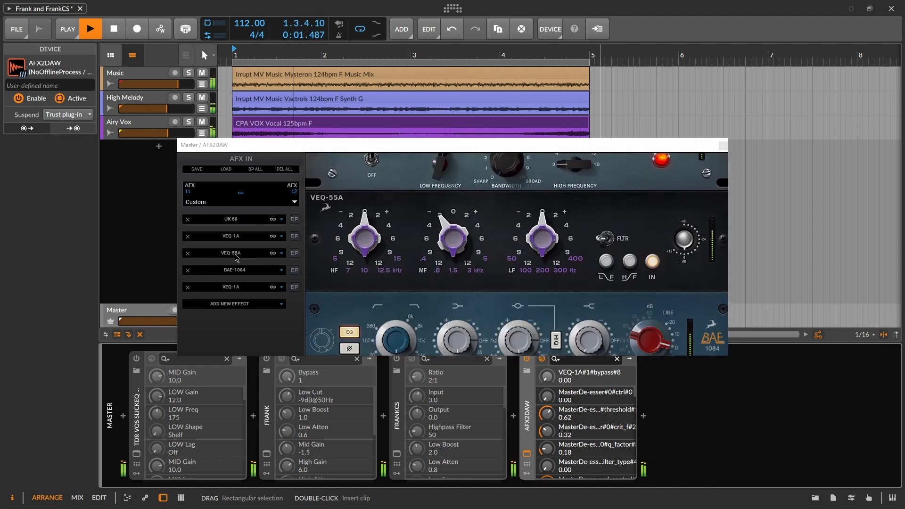
click(246, 272)
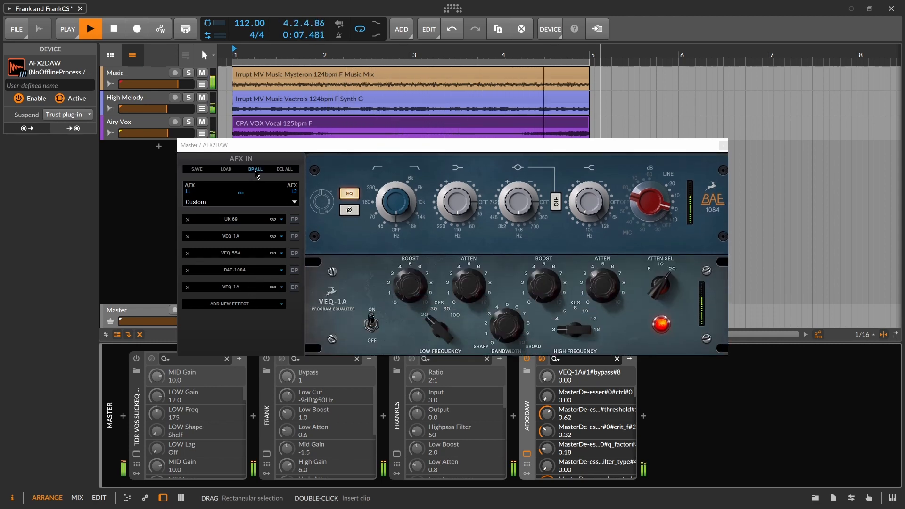
Compare the mix with the whole five-EQ chain bypassed and active, and stop playback with the chain active.
click(255, 171)
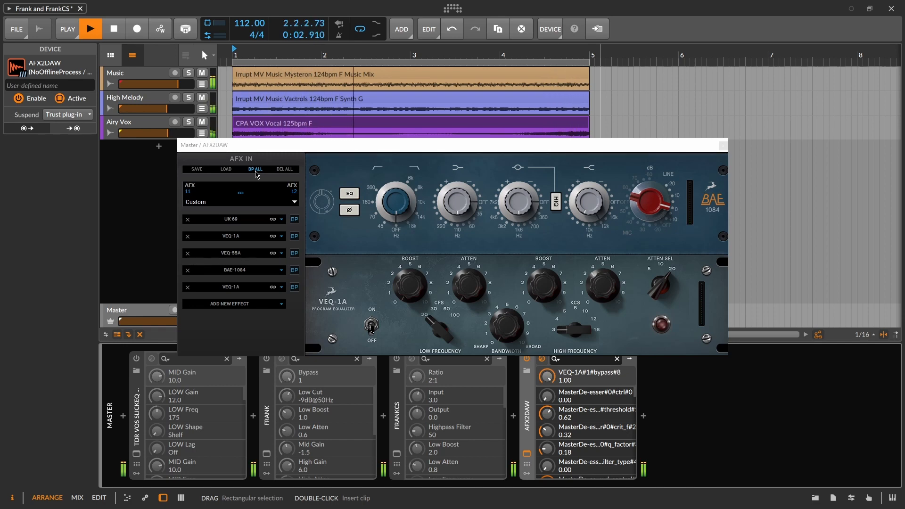
click(256, 173)
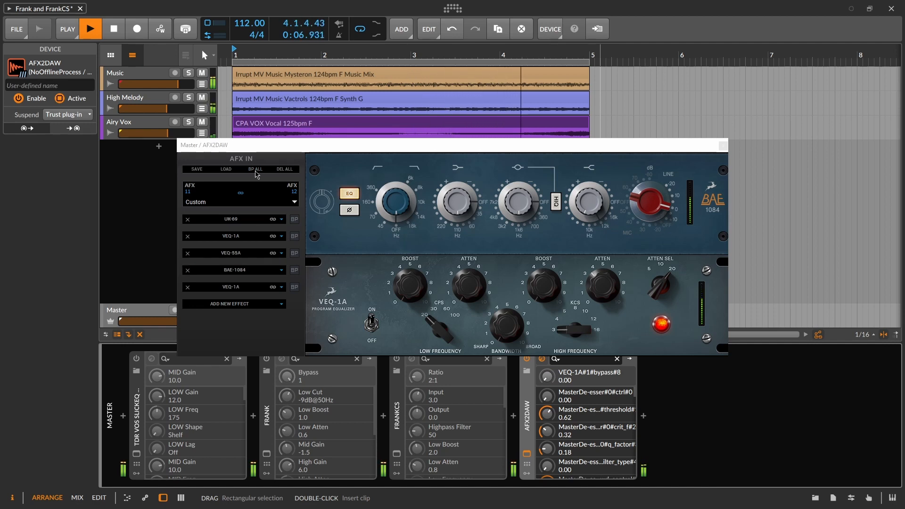
click(255, 173)
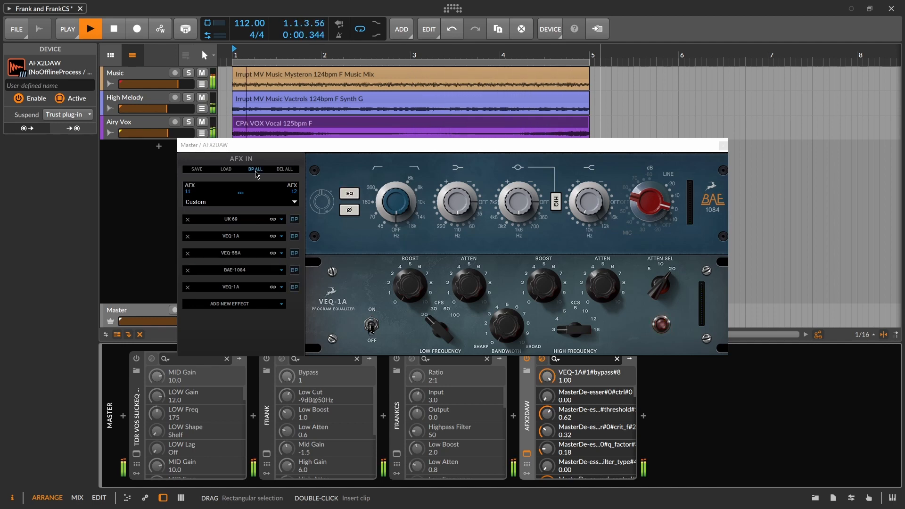
click(255, 173)
key(space)
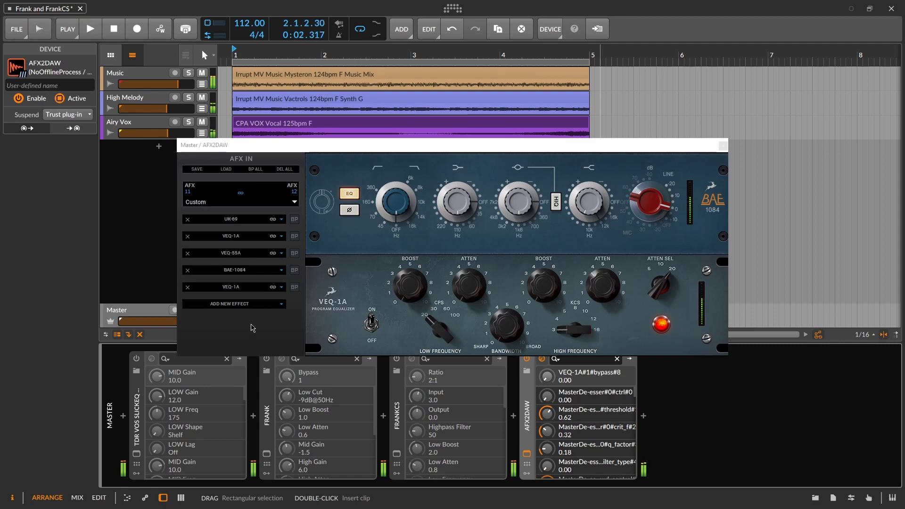
Add a PowerFFC after the second VEQ-1A, compare playback with all effects bypassed and active, and close the AFX2DAW window.
click(250, 304)
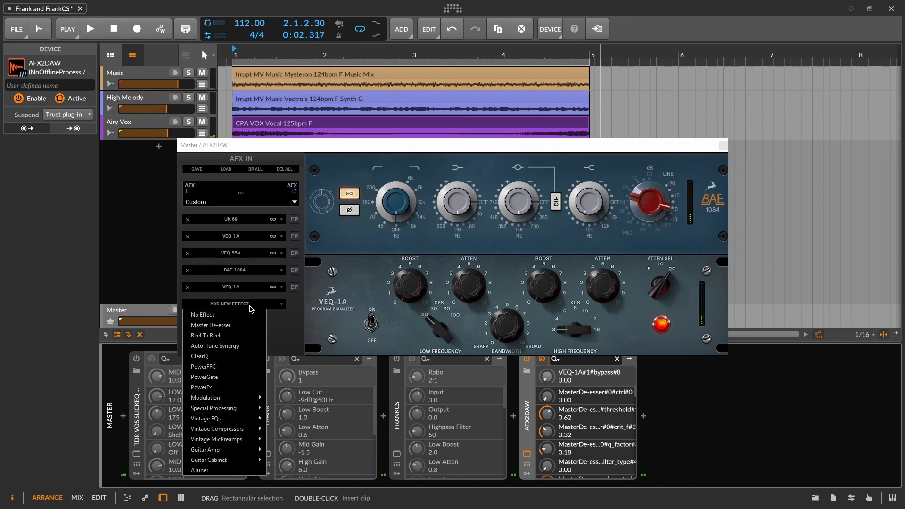
click(203, 366)
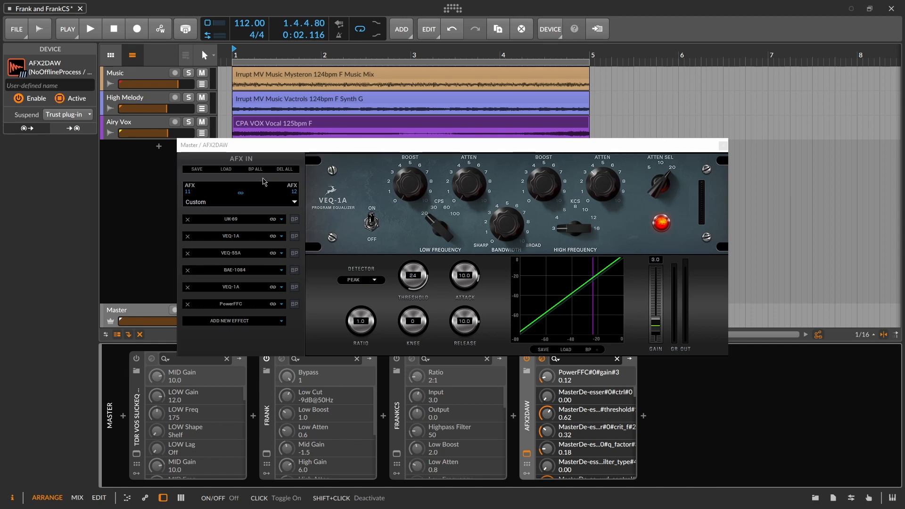
key(space)
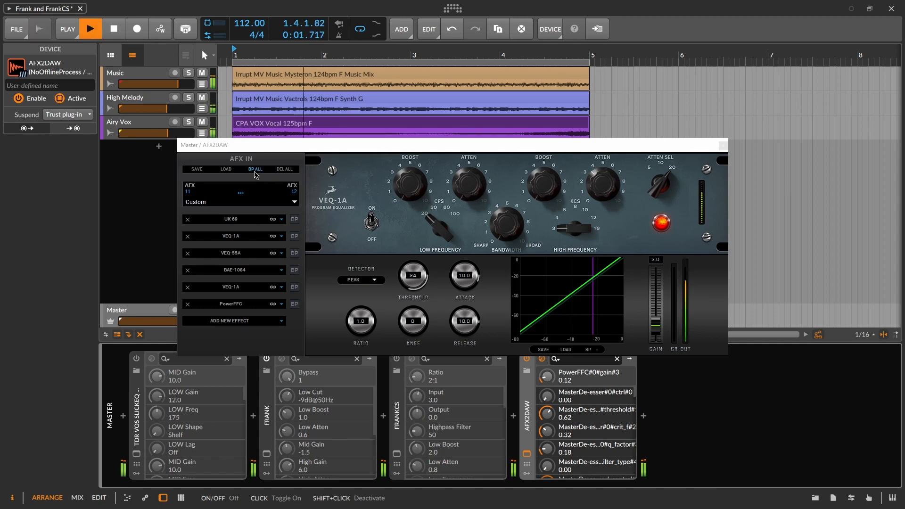
click(255, 174)
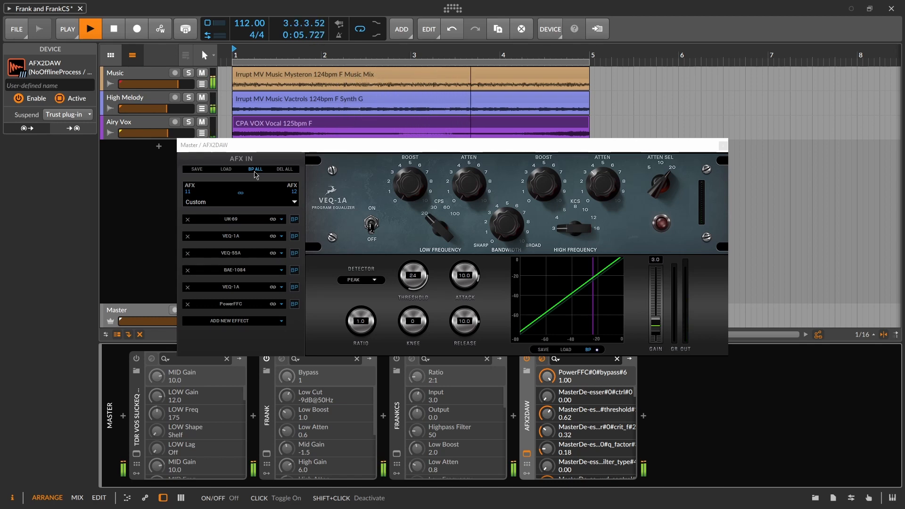
click(255, 173)
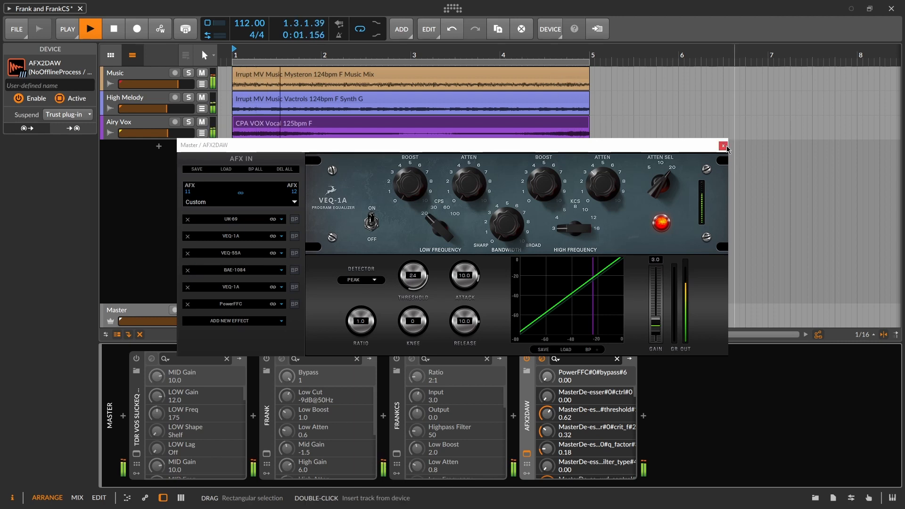
click(259, 173)
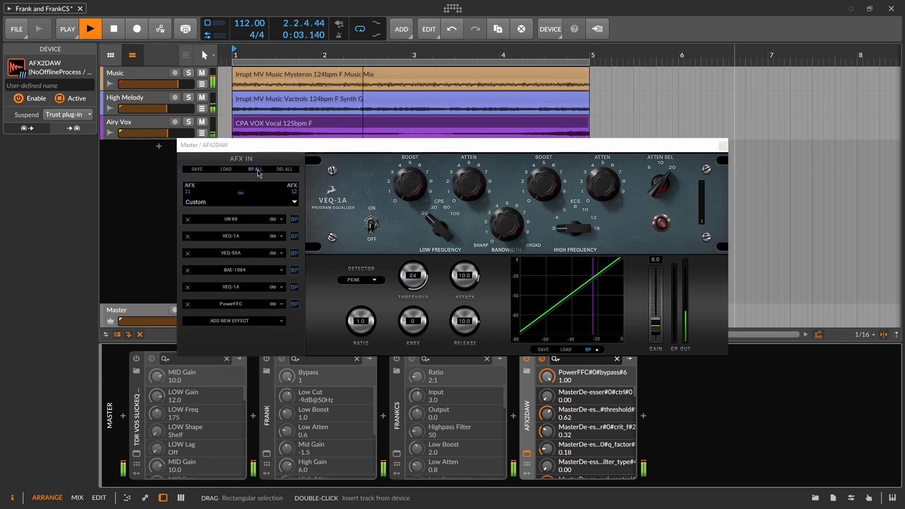
click(258, 173)
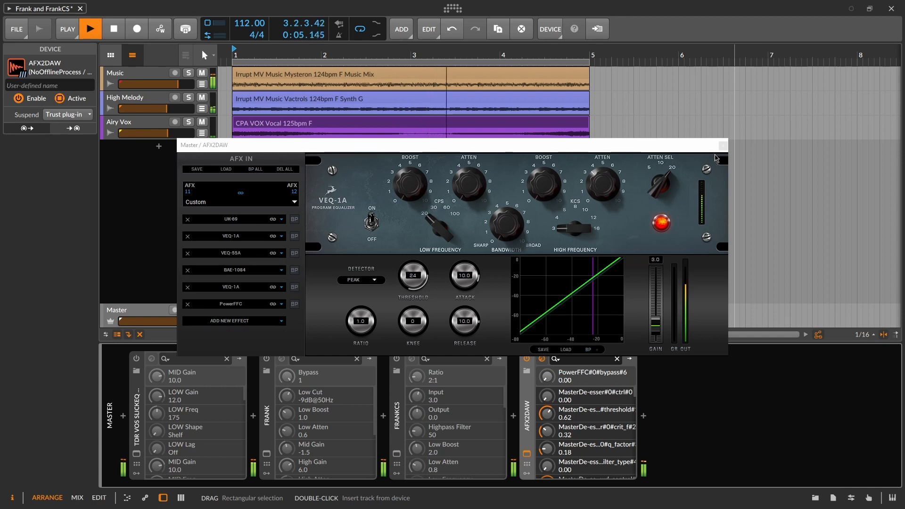
click(724, 147)
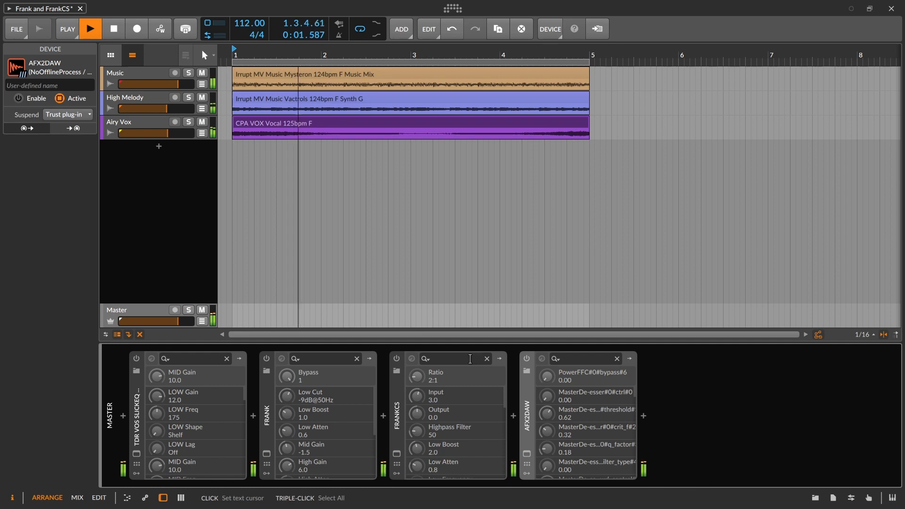
Compare AFX2DAW, FrankCS and Frank by enabling each one alone during playback, and stop with only AFX2DAW enabled.
click(527, 359)
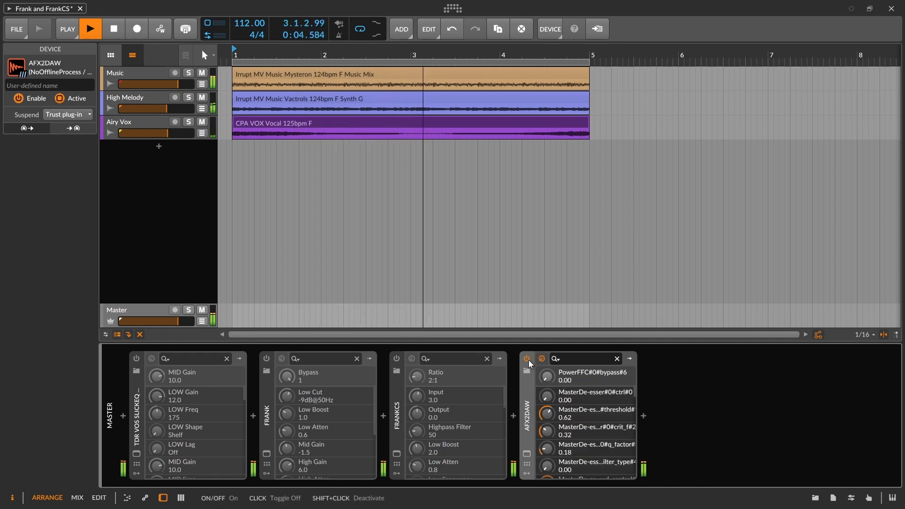
click(527, 359)
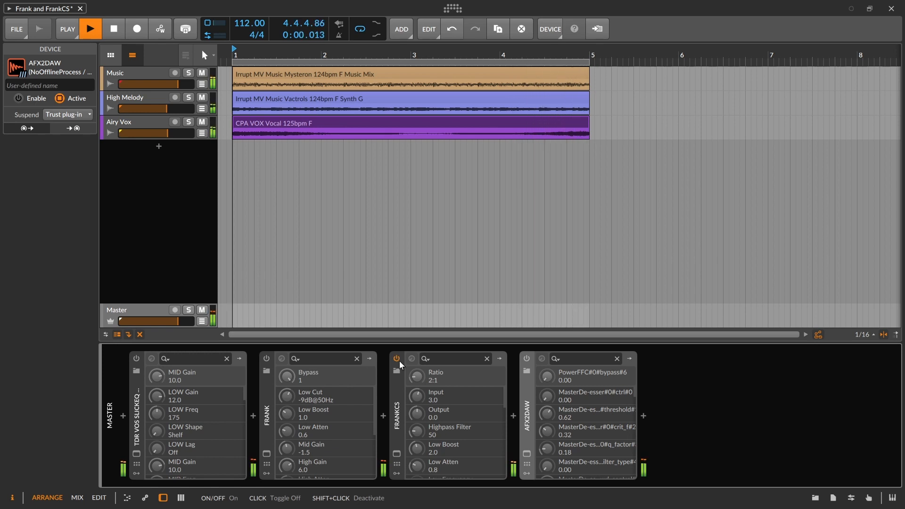
click(399, 362)
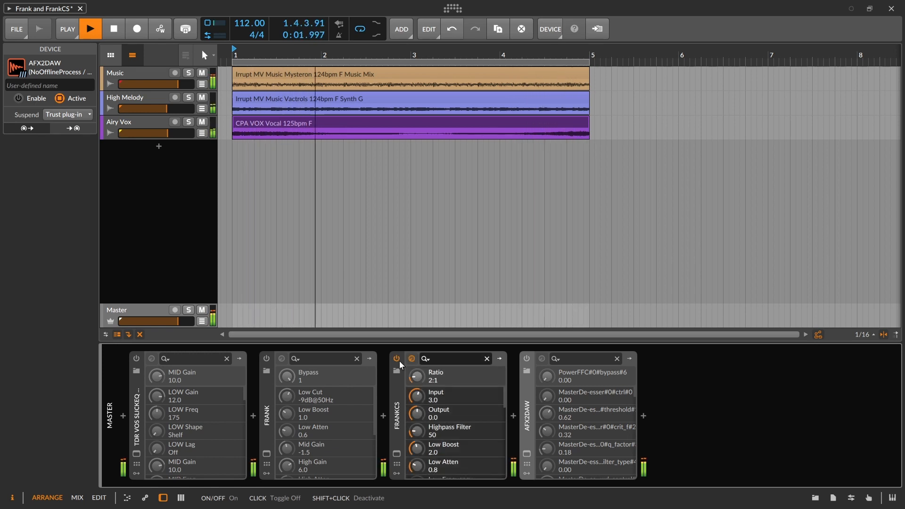
click(399, 362)
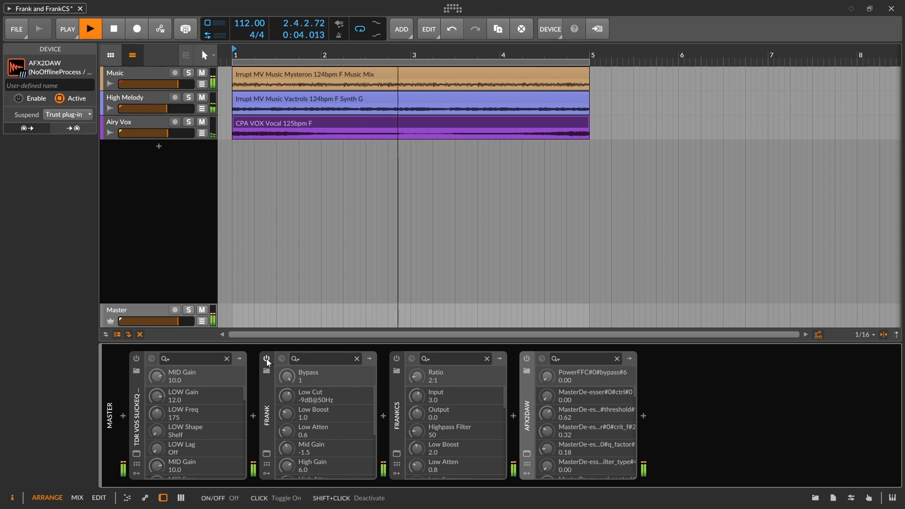
click(267, 361)
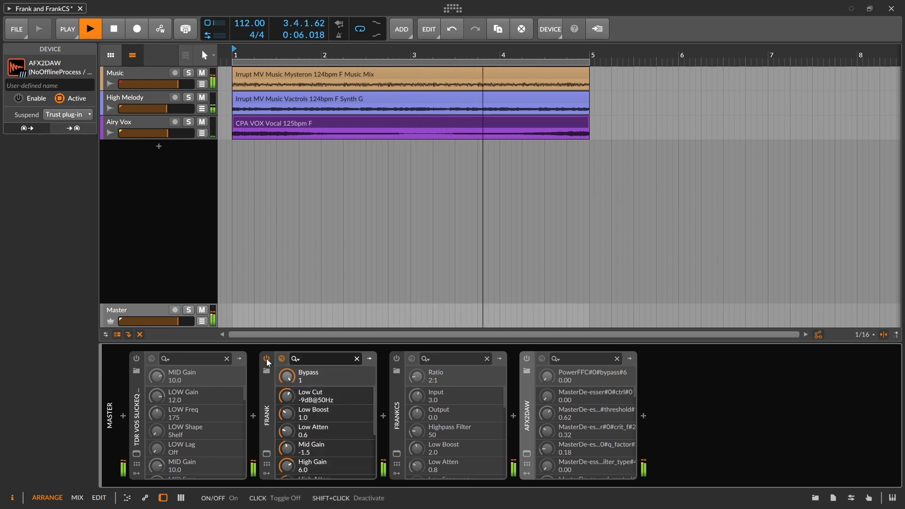
click(267, 360)
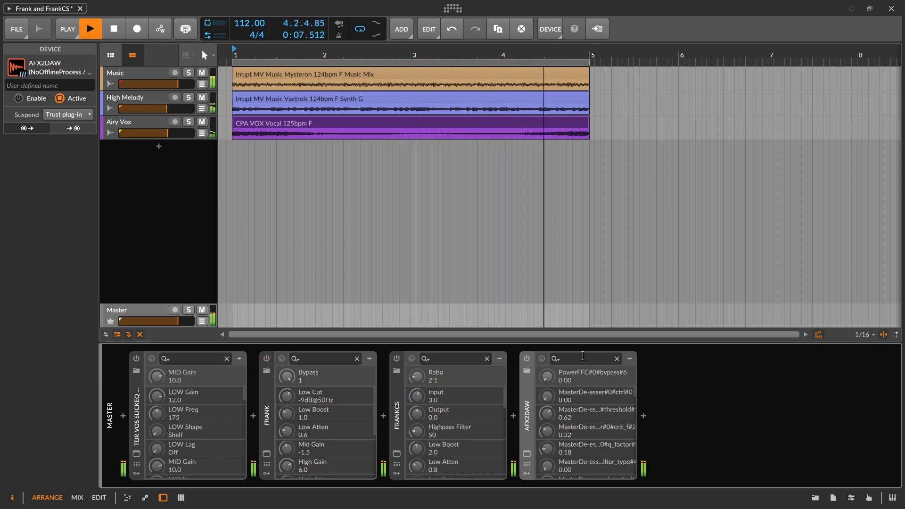
click(528, 360)
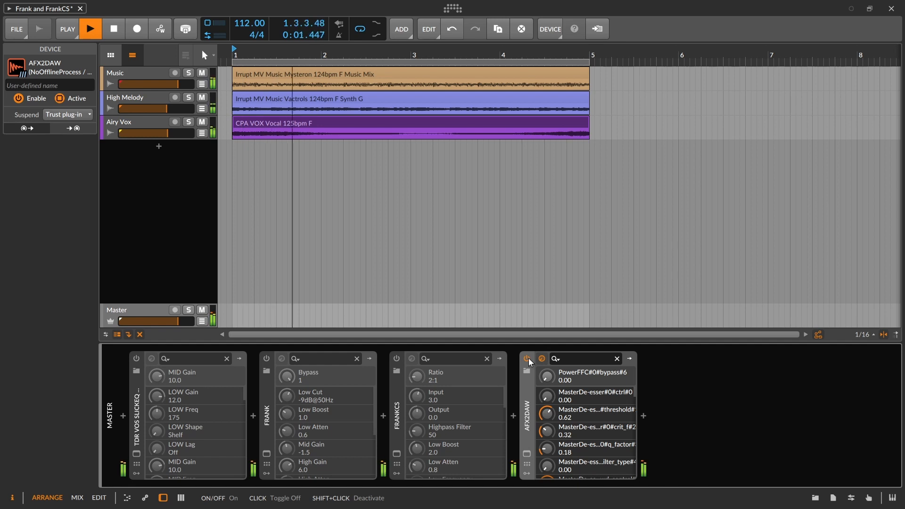
key(space)
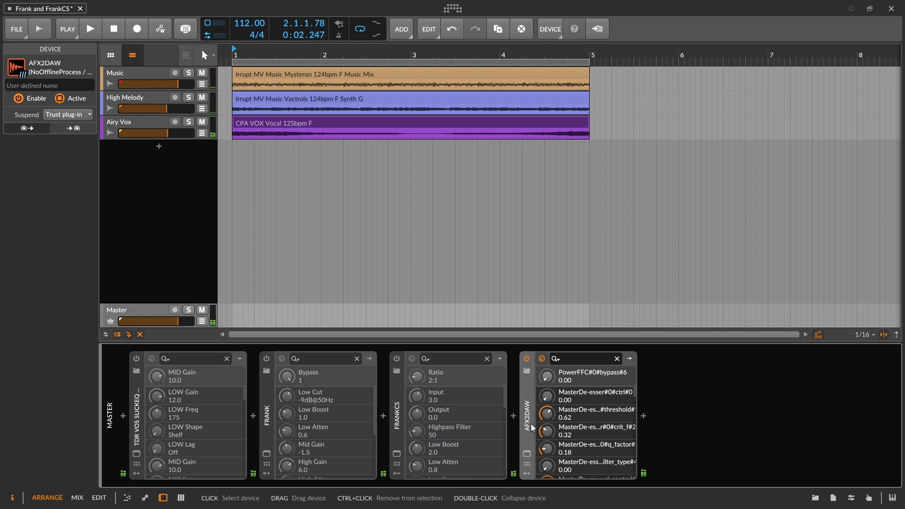